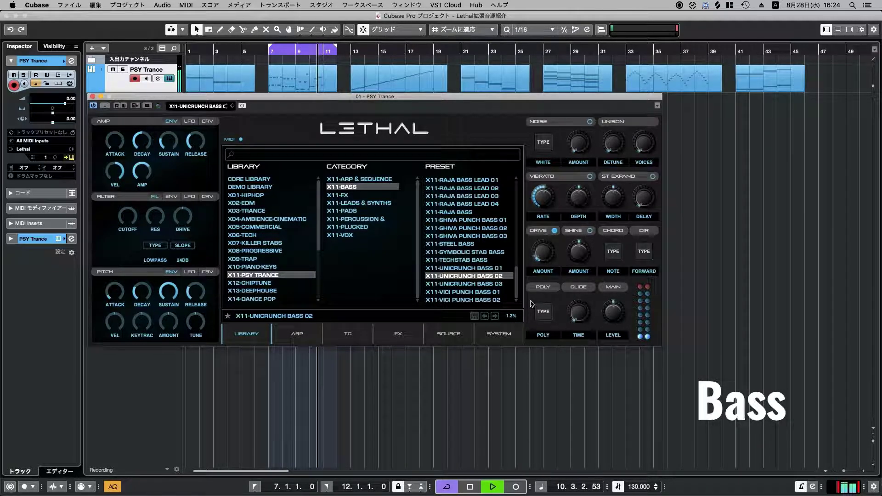
# - Audition the X11-BASS presets X11-UNICRUNCH BASS 03, X11-VICI PUNCH BASS 01 and X11-VICI PUNCH BASS 02 one after another
pyautogui.press('Down')
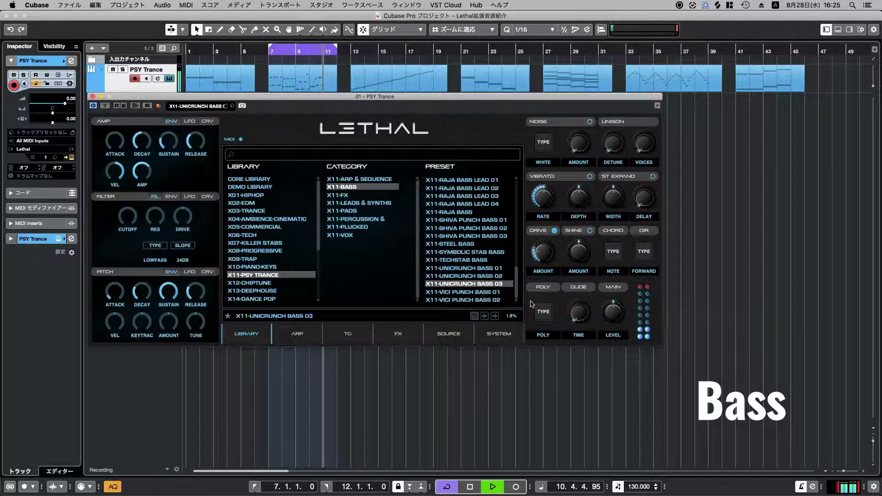
pyautogui.press('Down')
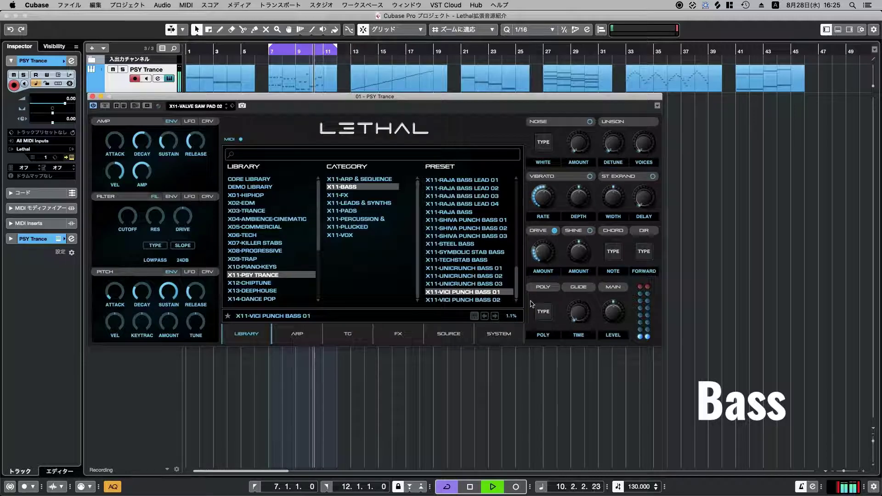
pyautogui.press('Down')
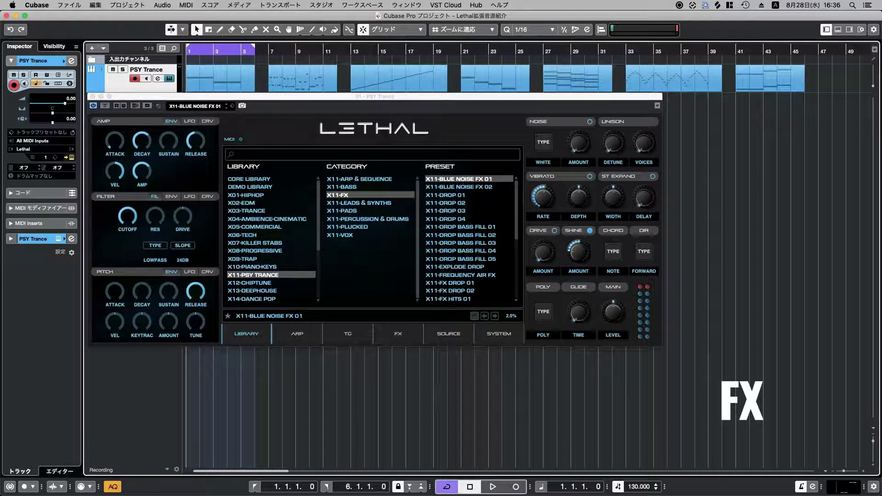
# - Audition the X11-FX presets X11-BLUE NOISE FX 02 and X11-DROP 01 through X11-DROP 04 during looped playback
pyautogui.click(506, 190)
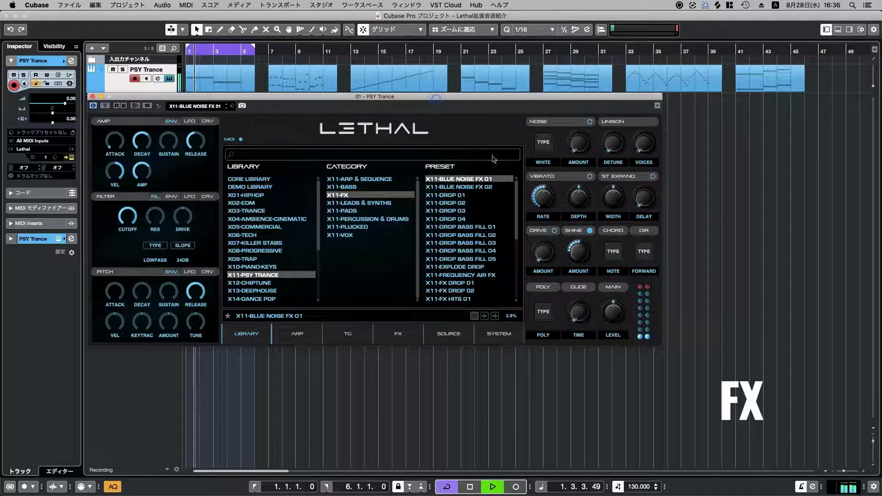
pyautogui.click(506, 189)
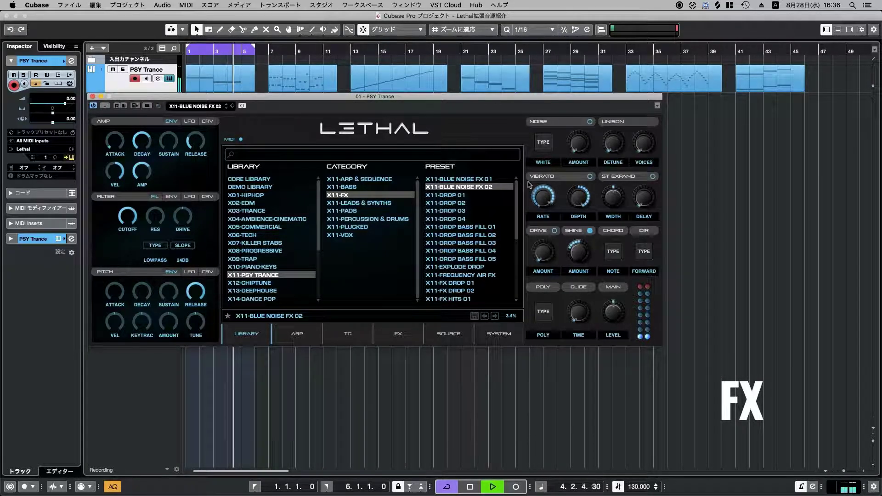
pyautogui.press('Down')
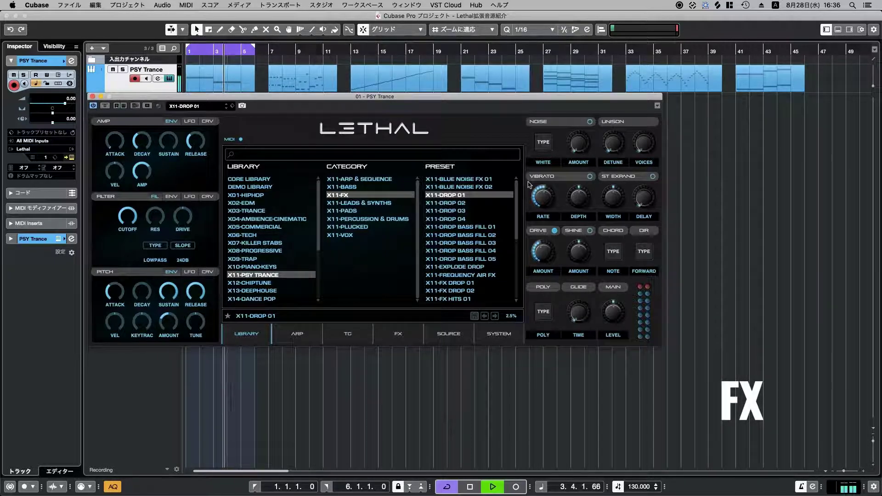
pyautogui.press('Down')
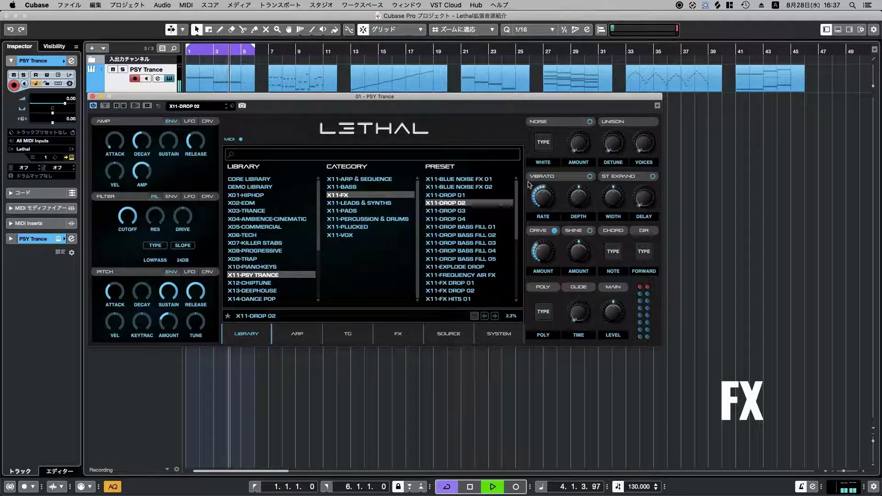
pyautogui.press('Down')
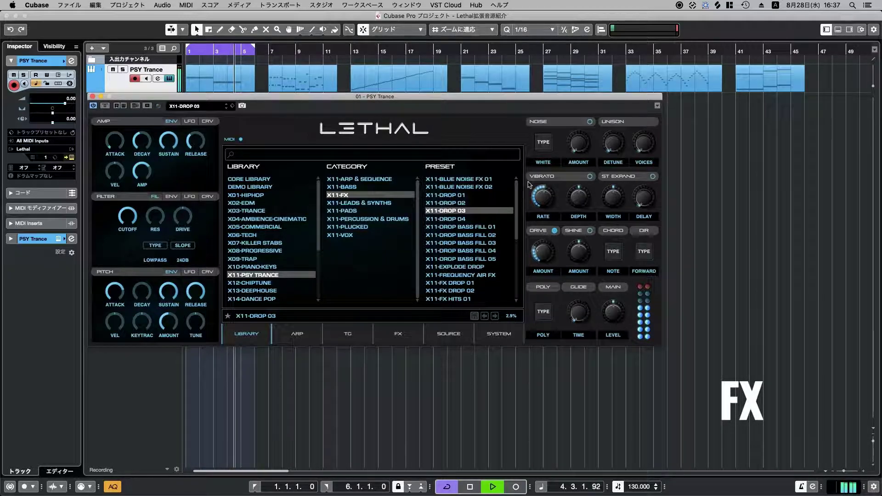
pyautogui.press('Down')
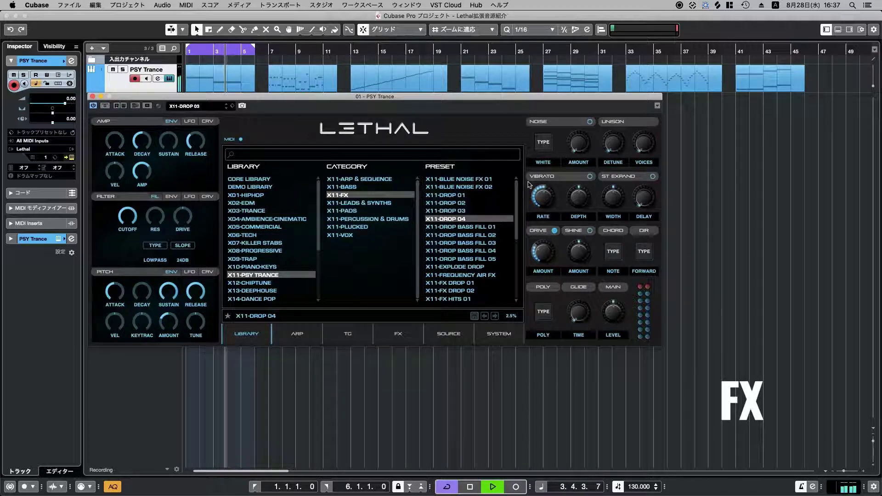
# - Audition the five presets X11-DROP BASS FILL 01 through X11-DROP BASS FILL 05 in order
pyautogui.press('Down')
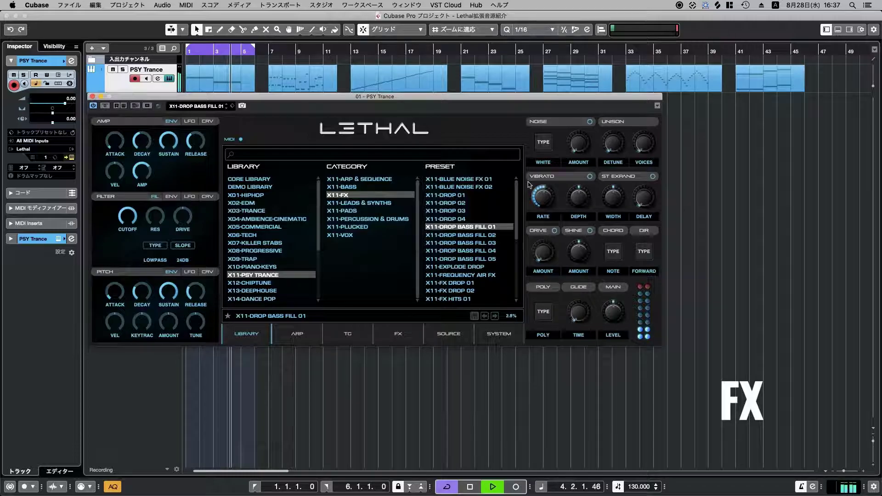
pyautogui.press('Down')
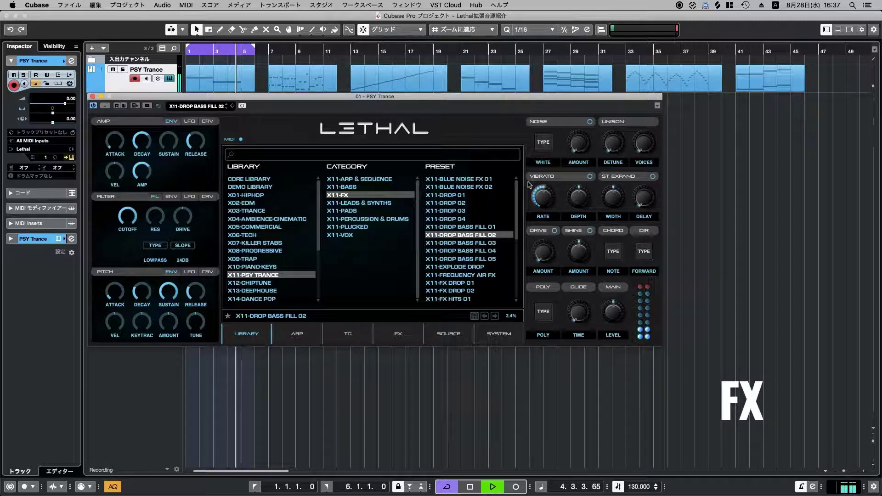
pyautogui.press('Down')
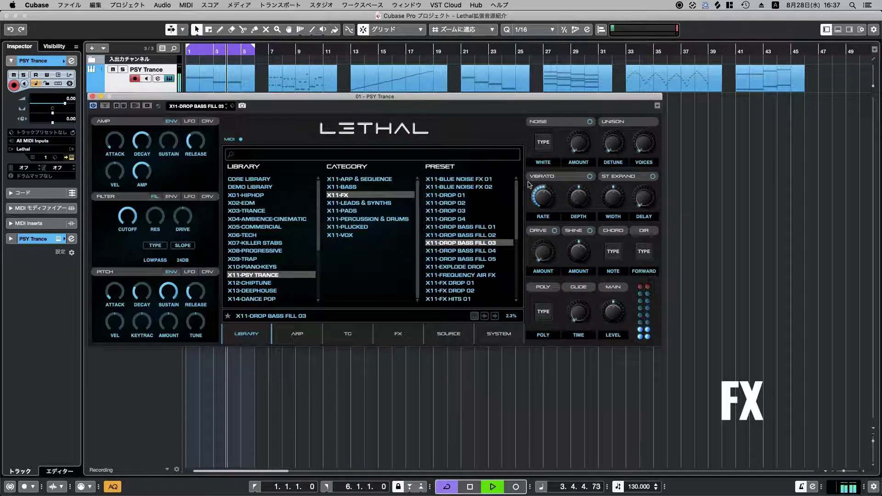
pyautogui.press('Down')
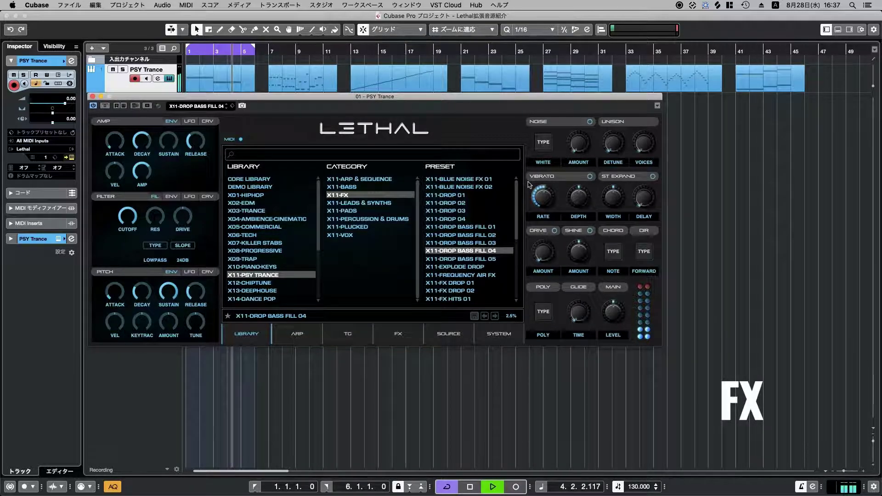
pyautogui.press('Down')
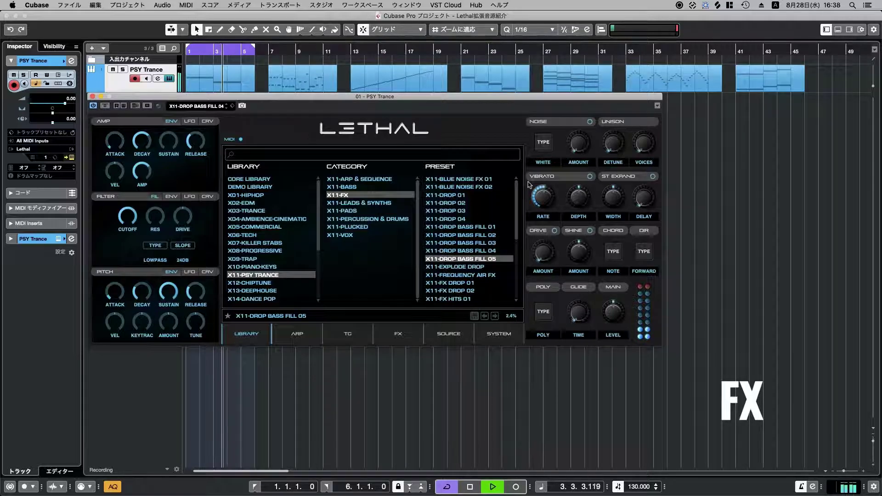
# - Audition the presets X11-EXPLODE DROP, X11-FREQUENCY AIR FX, X11-FX DROP 01 and X11-FX DROP 02
pyautogui.press('Down')
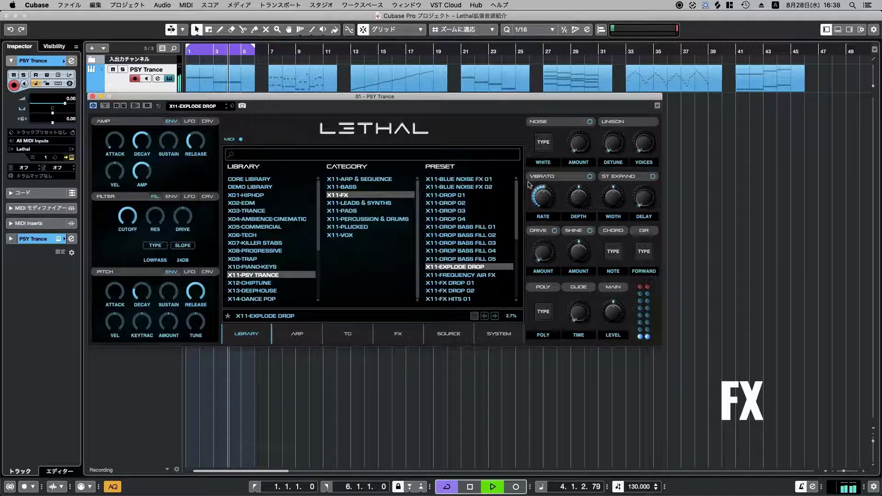
pyautogui.press('Down')
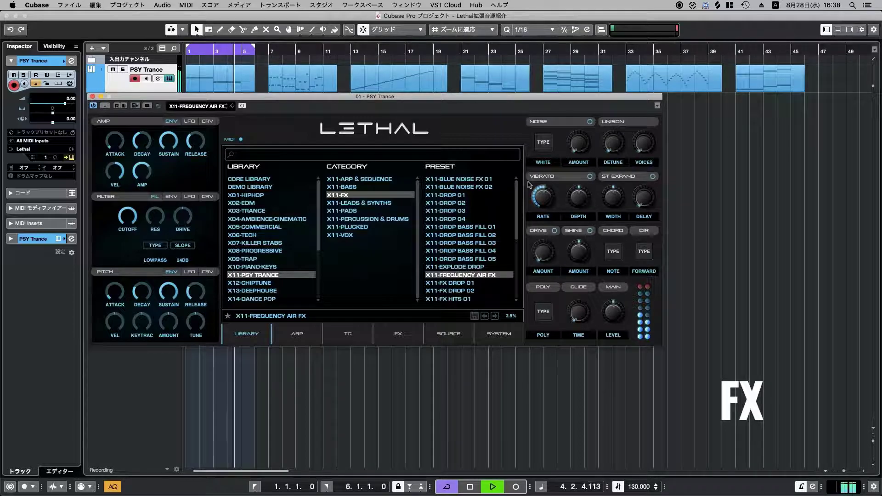
pyautogui.press('Down')
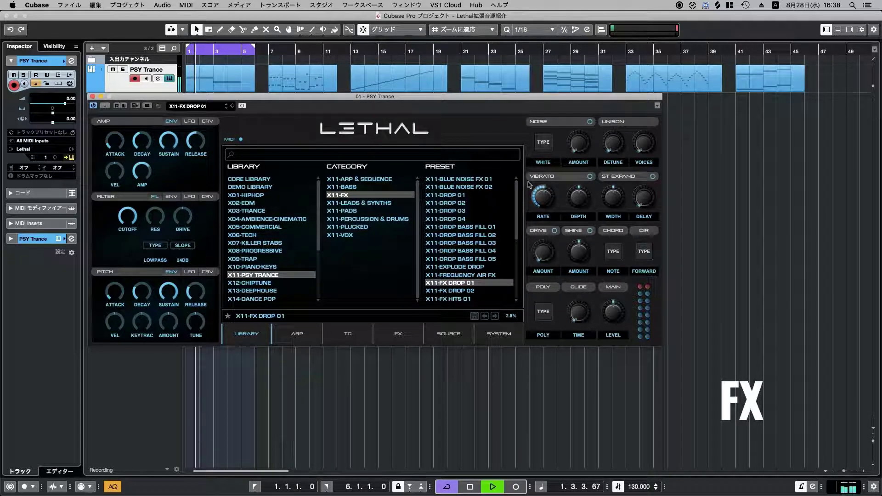
pyautogui.scroll(-4, 492, 252)
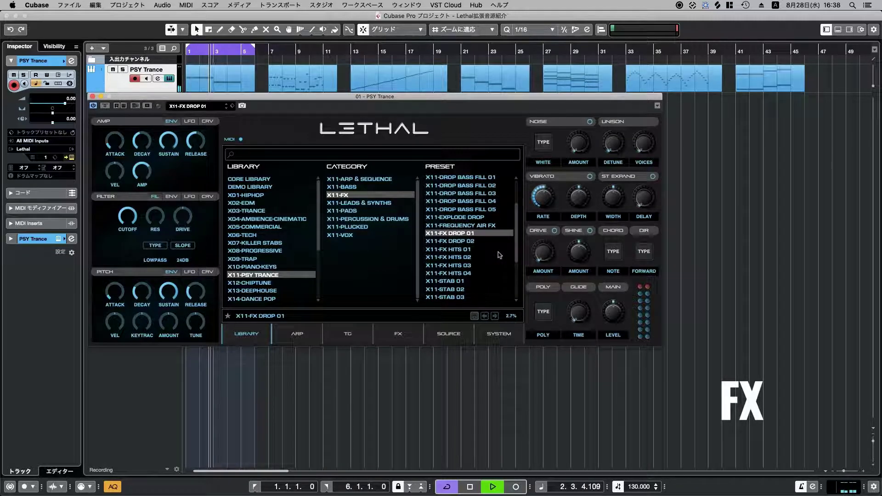
pyautogui.scroll(-2, 501, 256)
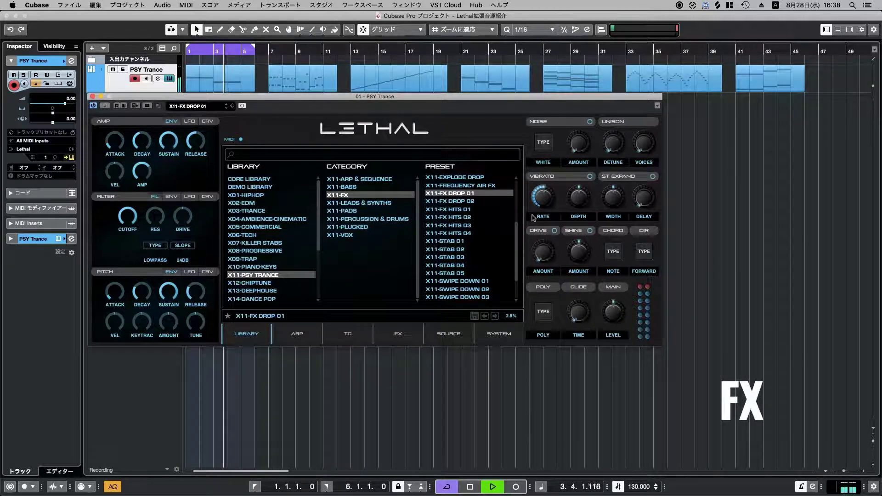
pyautogui.press('Down')
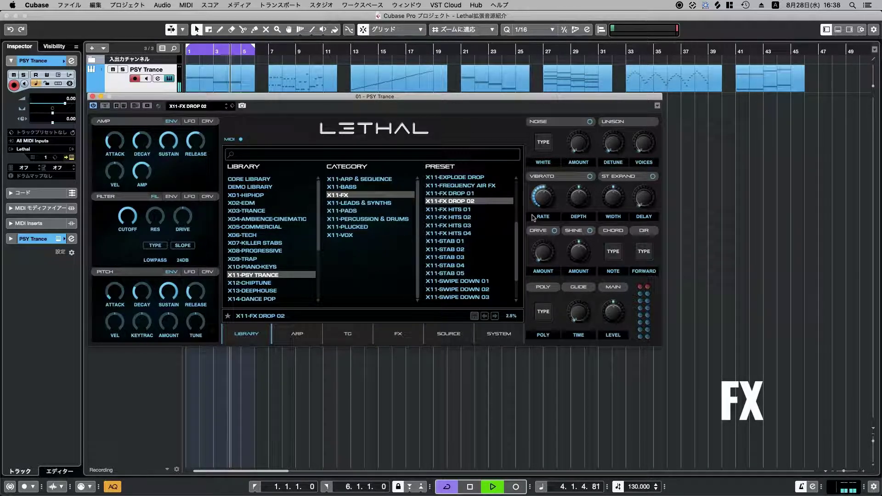
# - Audition the four hit presets X11-FX HITS 01 through X11-FX HITS 04 in order
pyautogui.press('Down')
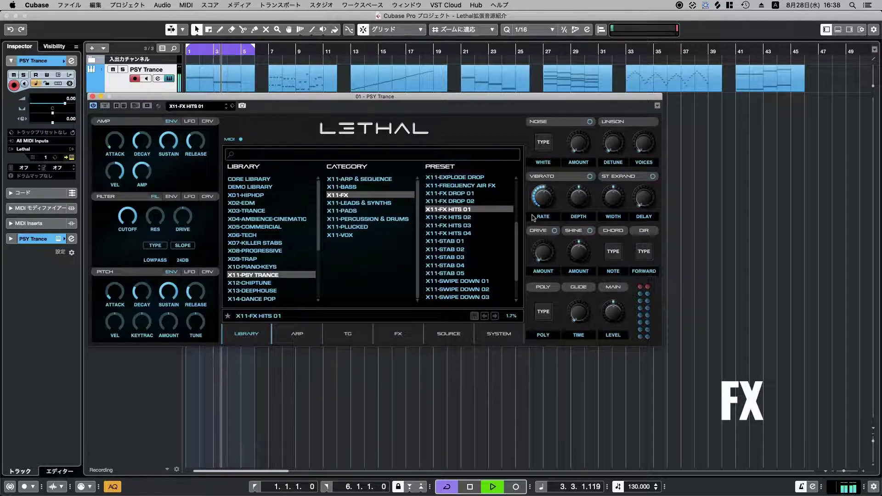
pyautogui.press('Down')
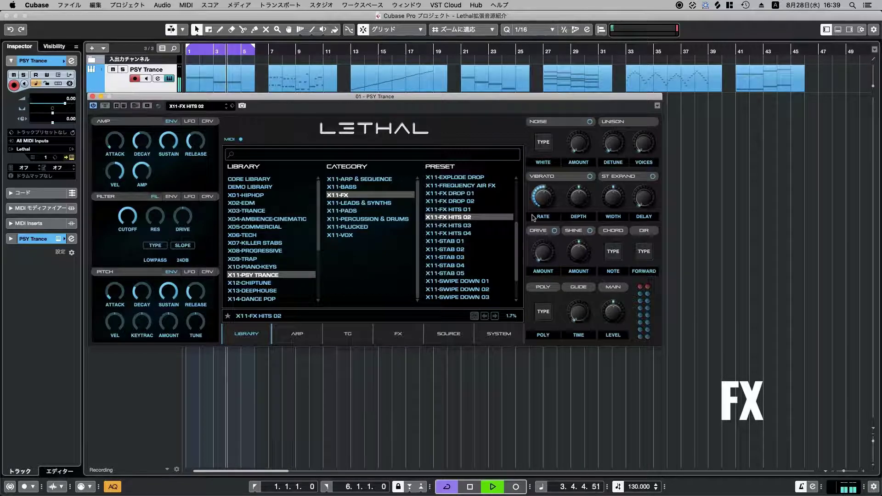
pyautogui.press('Down')
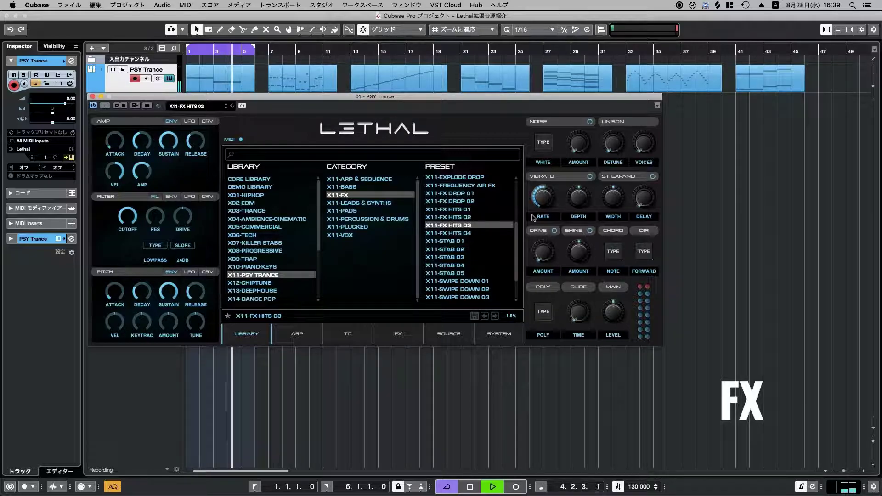
pyautogui.press('Down')
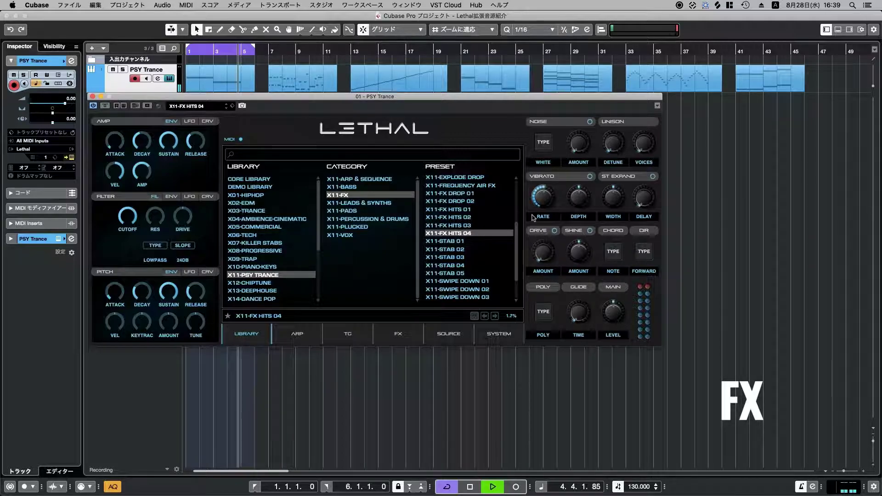
# - Audition the five stab presets X11-STAB 01 through X11-STAB 05 in order
pyautogui.press('Down')
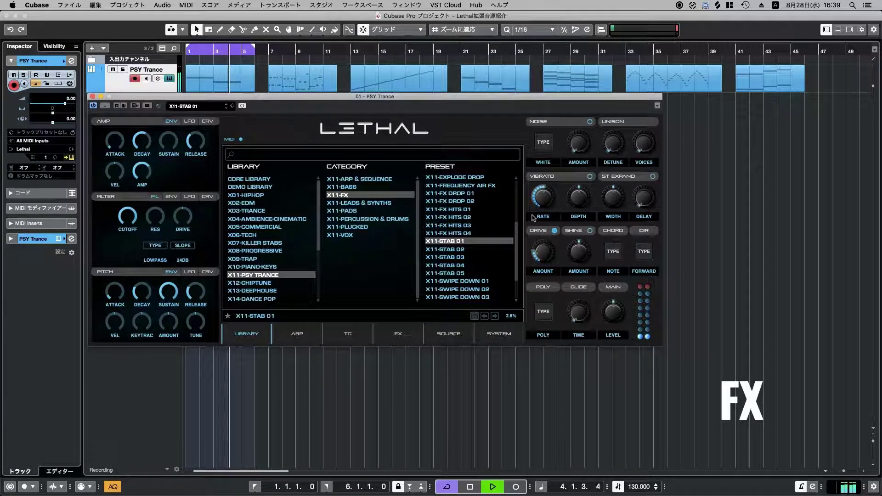
pyautogui.press('Down')
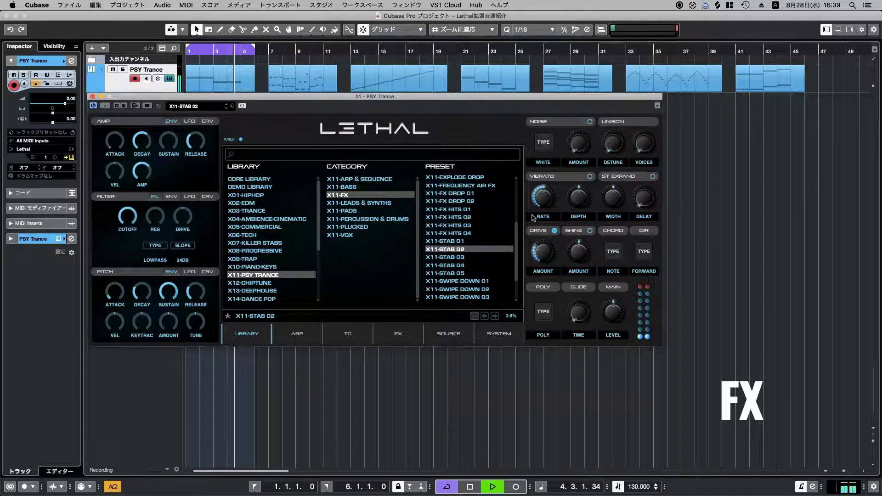
pyautogui.press('Down')
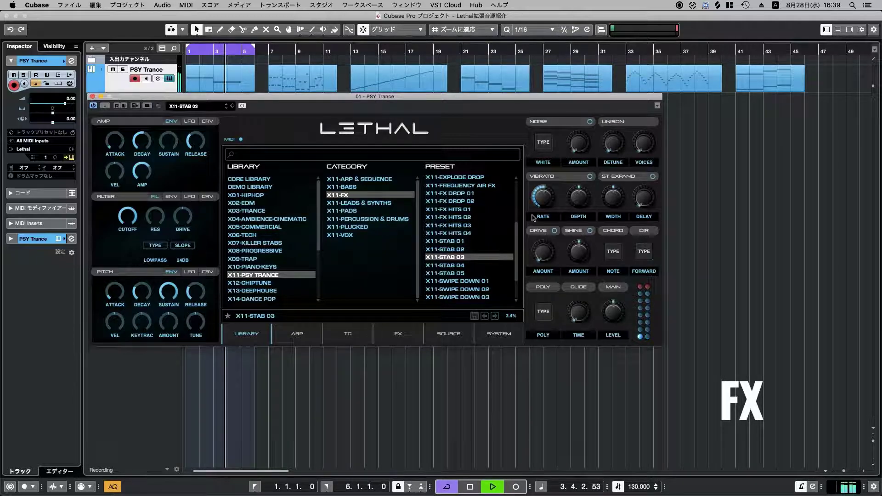
pyautogui.press('Down')
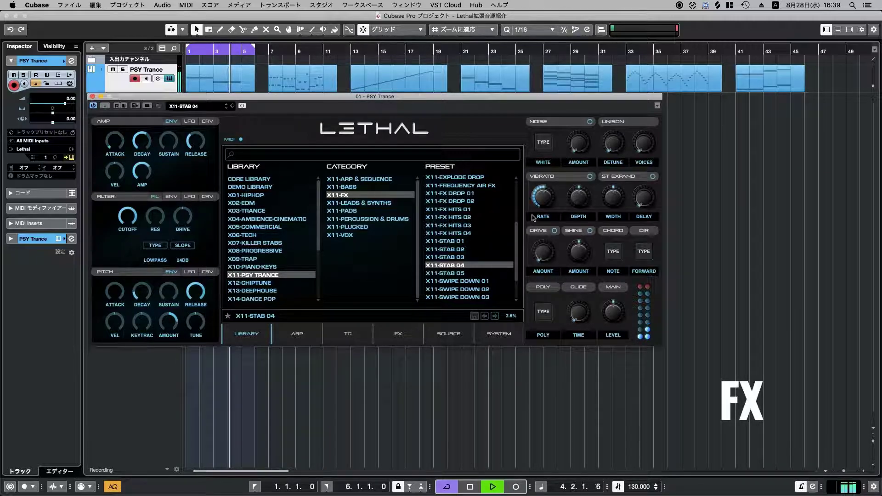
pyautogui.press('Down')
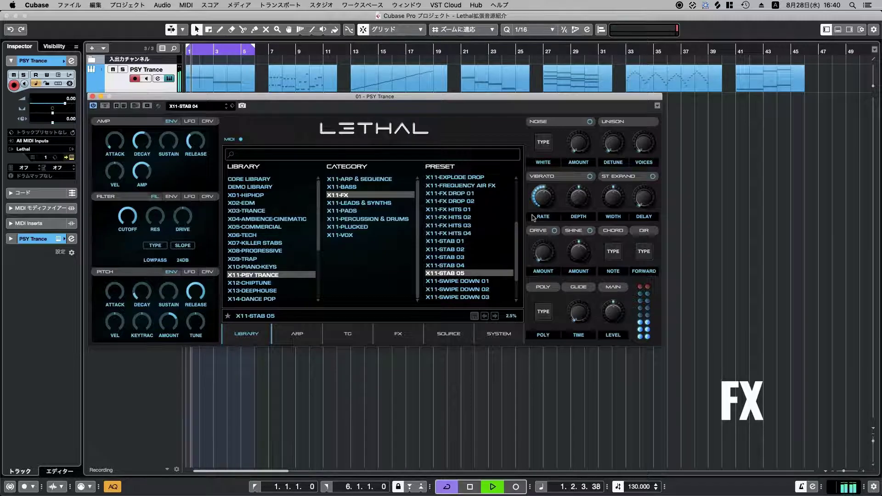
# - Audition the sweep presets X11-SWIPE DOWN 01 through X11-SWIPE DOWN 04, loading each one
pyautogui.scroll(-3, 508, 252)
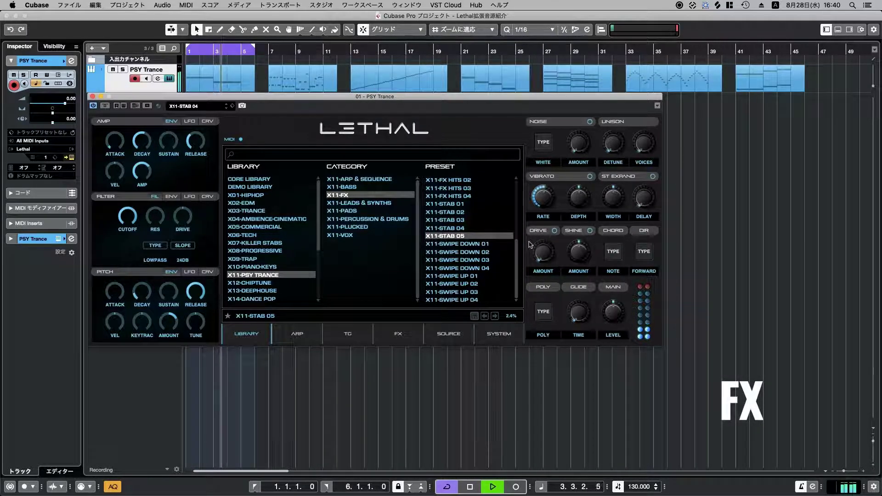
pyautogui.press('Down')
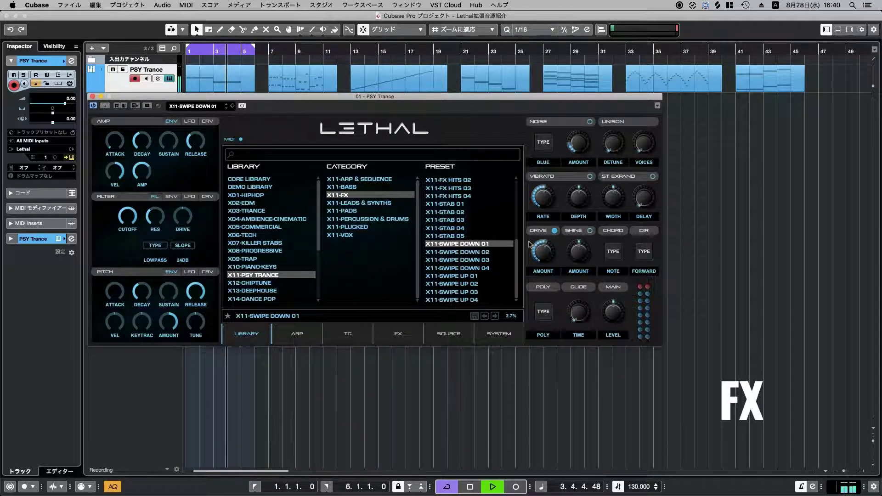
pyautogui.press('Down')
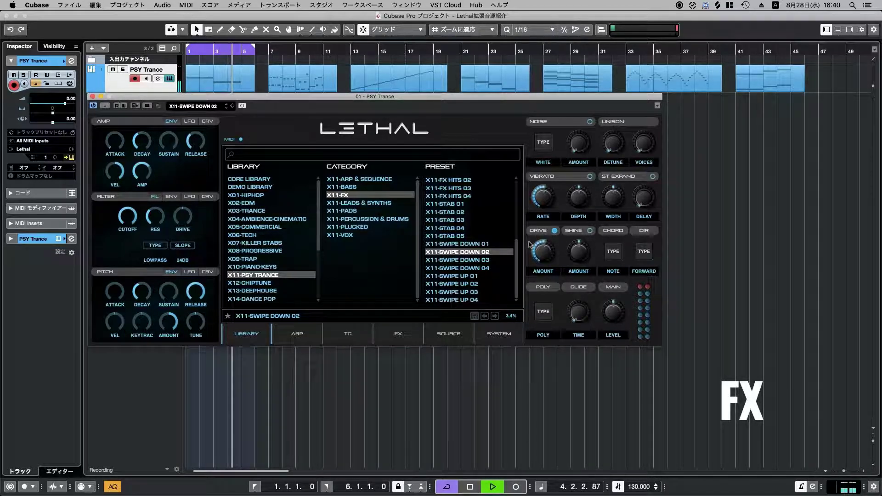
pyautogui.press('Down')
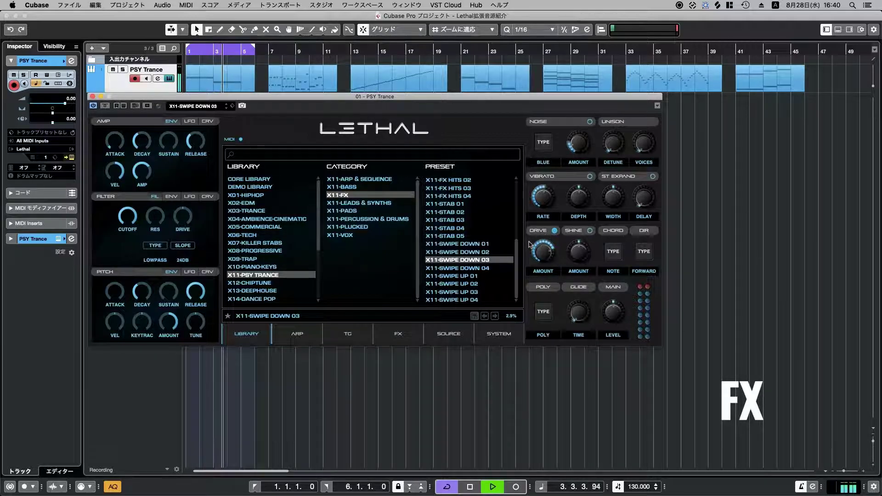
pyautogui.press('Down')
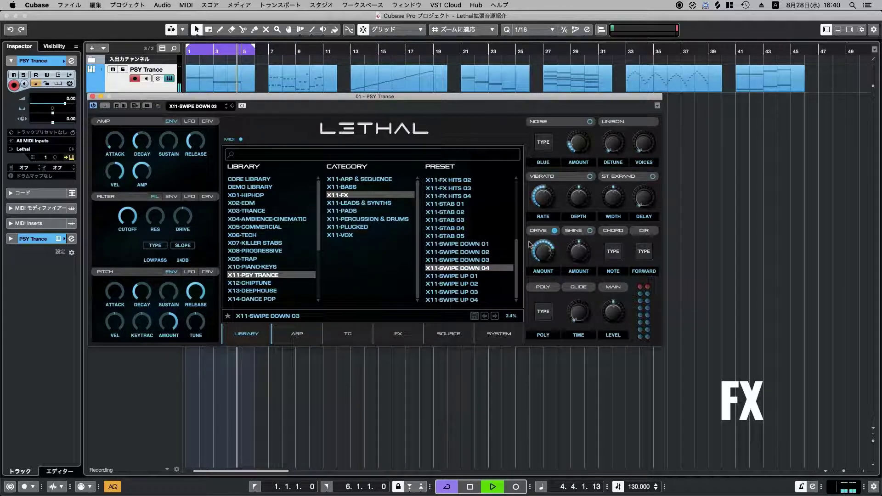
pyautogui.press('Return')
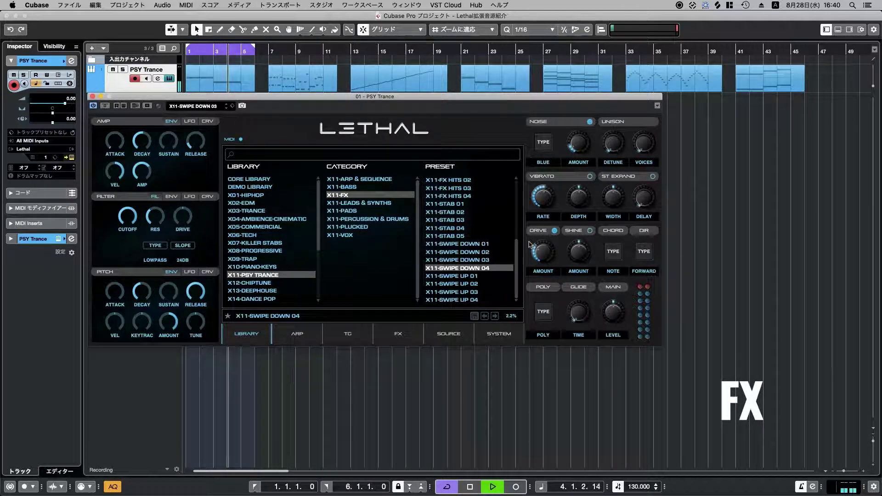
# - Audition the rising sweep presets X11-SWIPE UP 01 through X11-SWIPE UP 04 in order
pyautogui.press('Down')
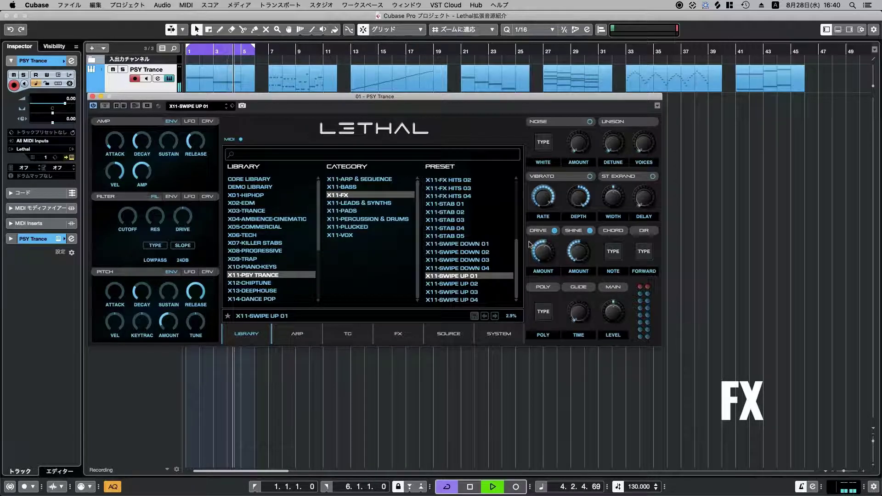
pyautogui.press('Down')
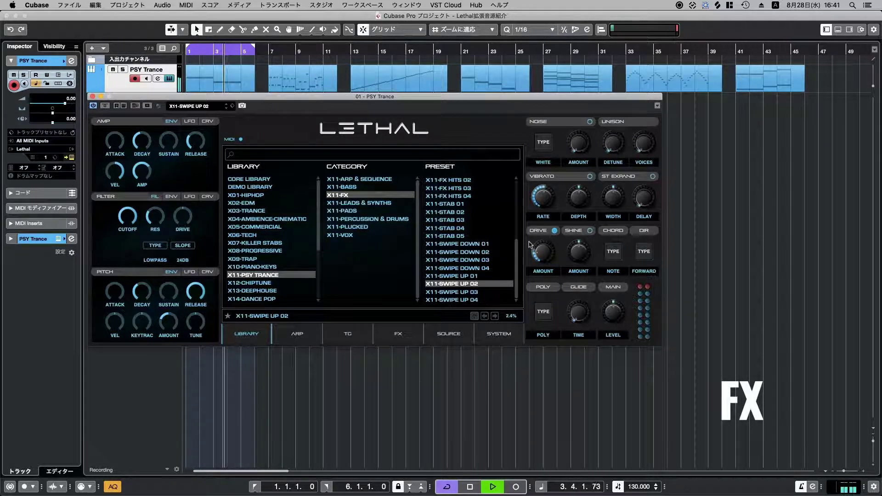
pyautogui.press('Down')
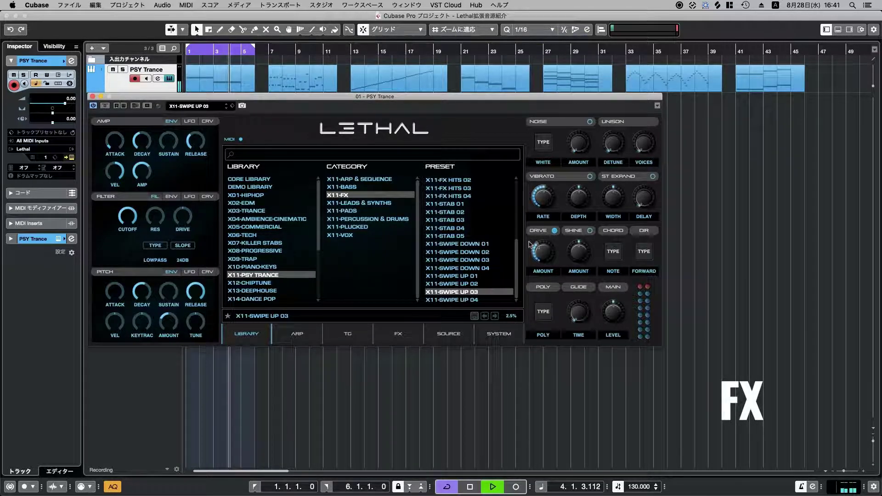
pyautogui.press('Down')
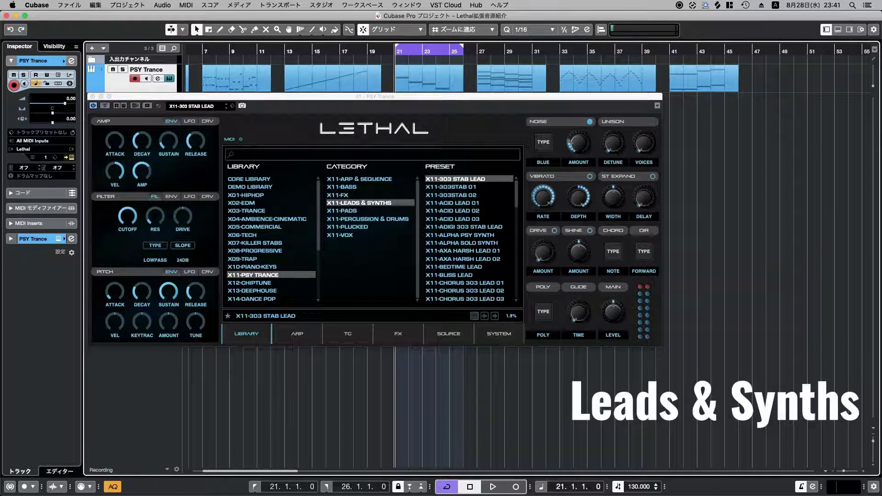
# - Start the looped playback and audition the presets X11-303 STAB LEAD, X11-303STAB 01 and X11-303STAB 02
pyautogui.press('space')
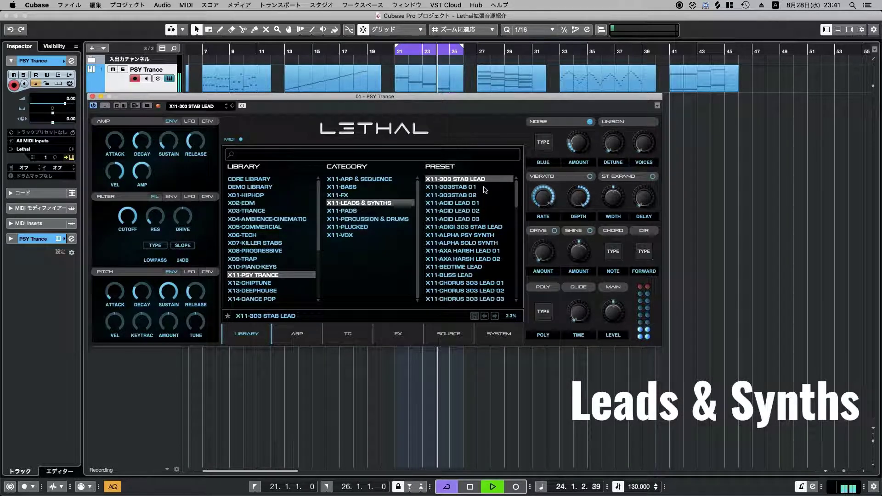
pyautogui.click(484, 188)
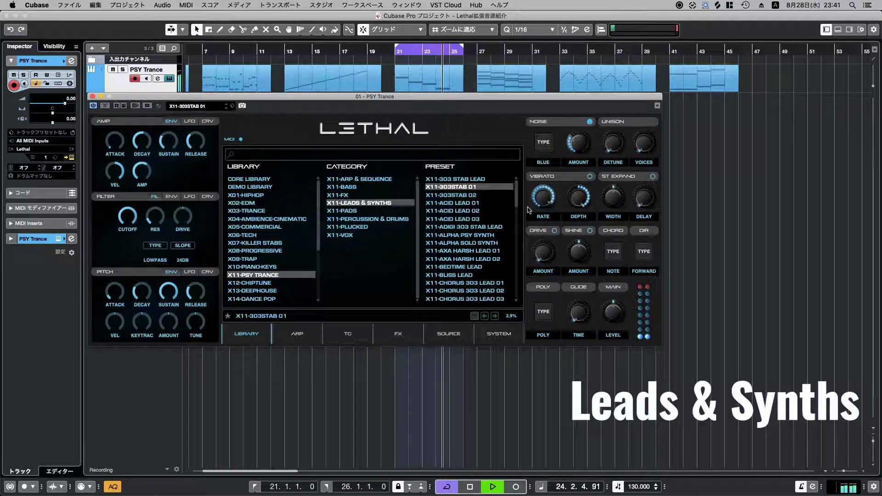
pyautogui.press('Down')
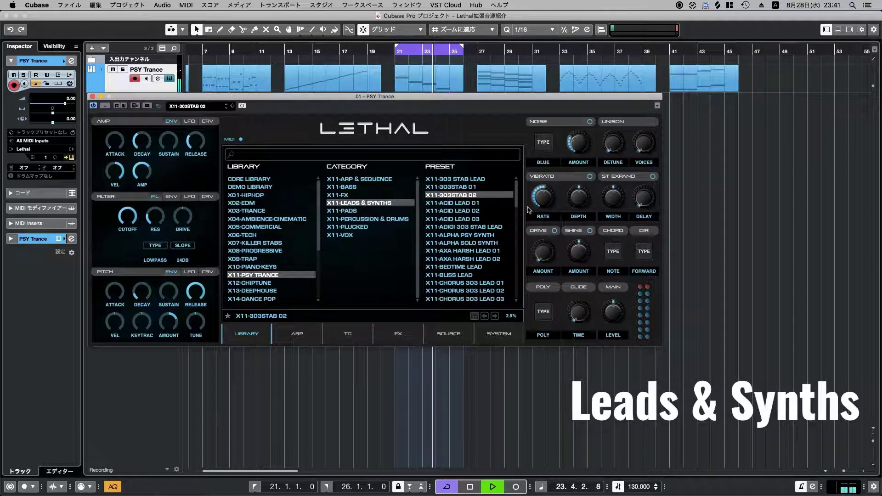
# - Audition the three acid lead presets X11-ACID LEAD 01 through X11-ACID LEAD 03 in order
pyautogui.press('Down')
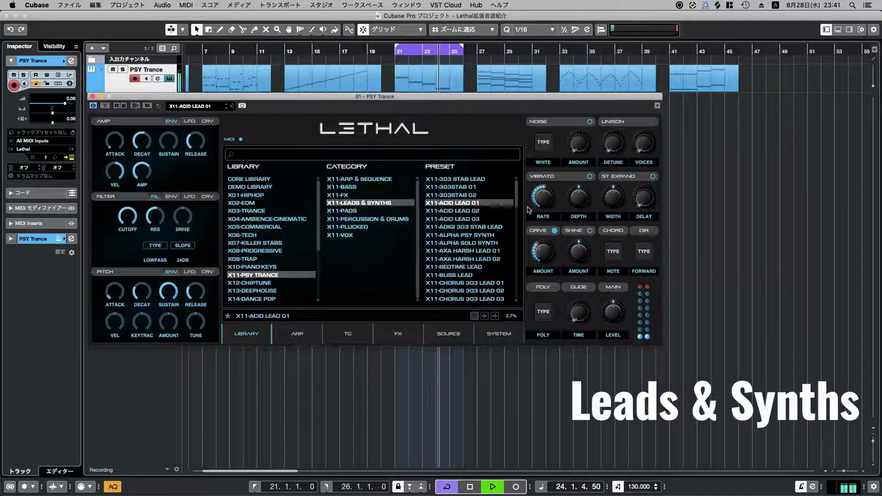
pyautogui.press('Down')
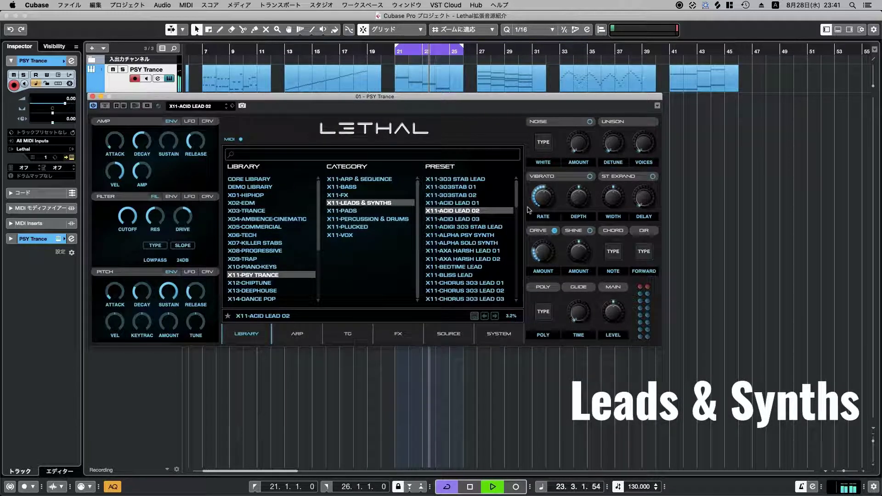
pyautogui.press('Down')
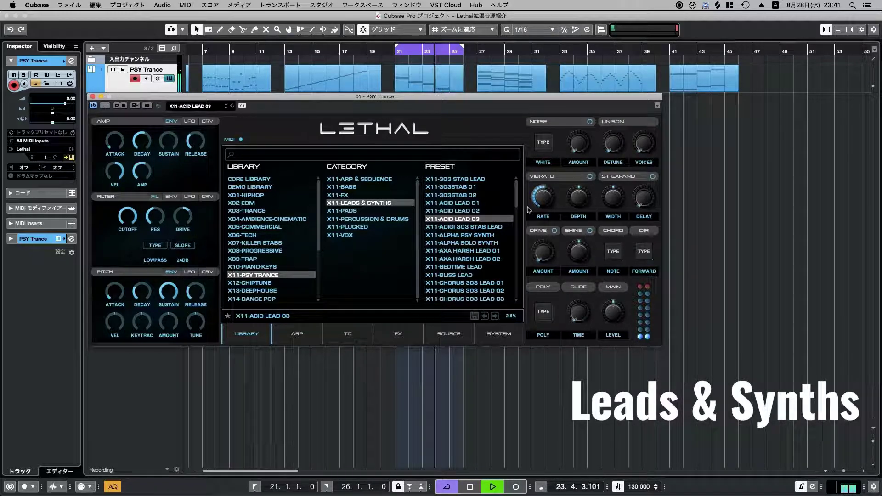
# - Audition the presets X11-ADIGI 303 STAB LEAD, X11-ALPHA PSY SYNTH and X11-ALPHA SOLO SYNTH
pyautogui.press('Down')
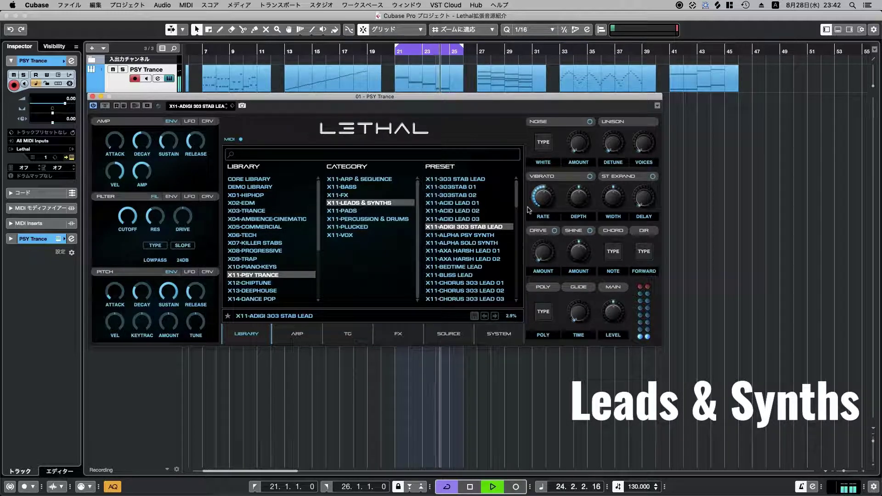
pyautogui.press('Down')
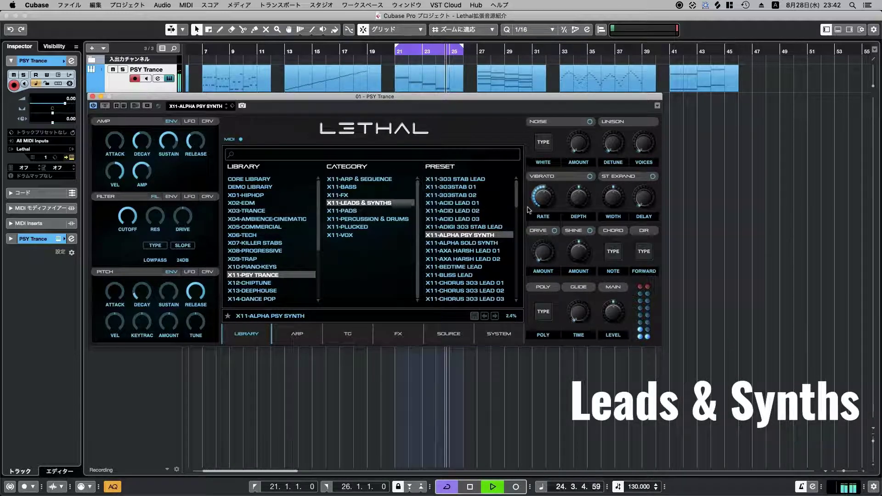
pyautogui.press('Down')
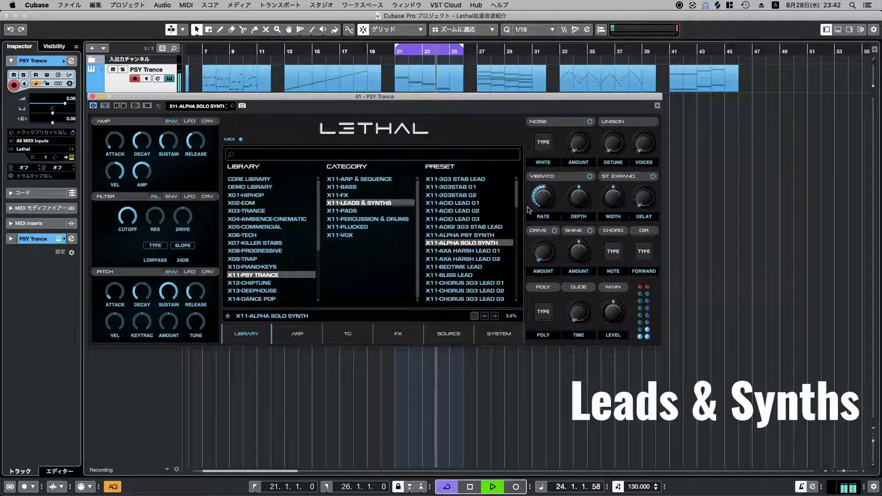
# - Audition the presets X11-AXA HARSH LEAD 01, X11-AXA HARSH LEAD 02, X11-BEDTIME LEAD and X11-BLISS LEAD
pyautogui.press('Down')
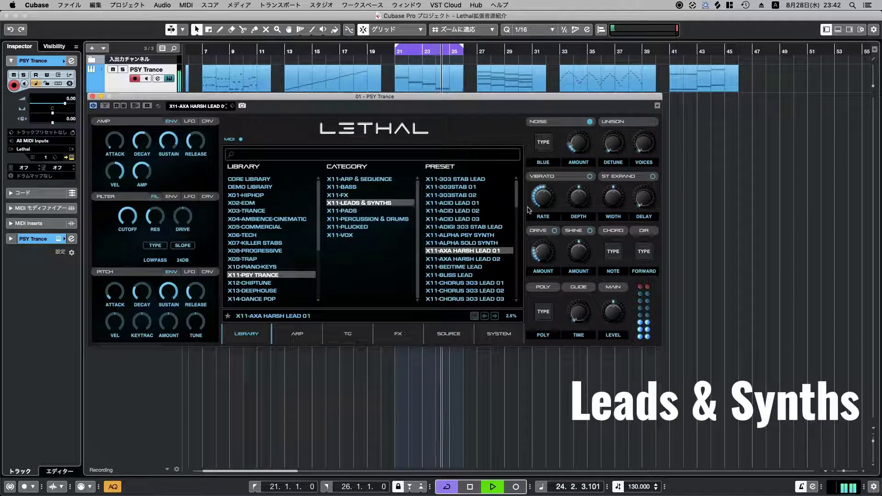
pyautogui.press('Down')
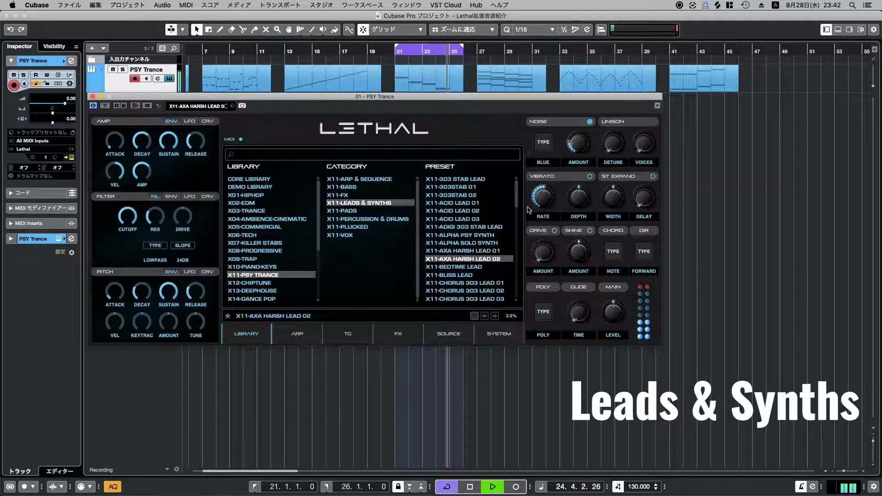
pyautogui.press('Down')
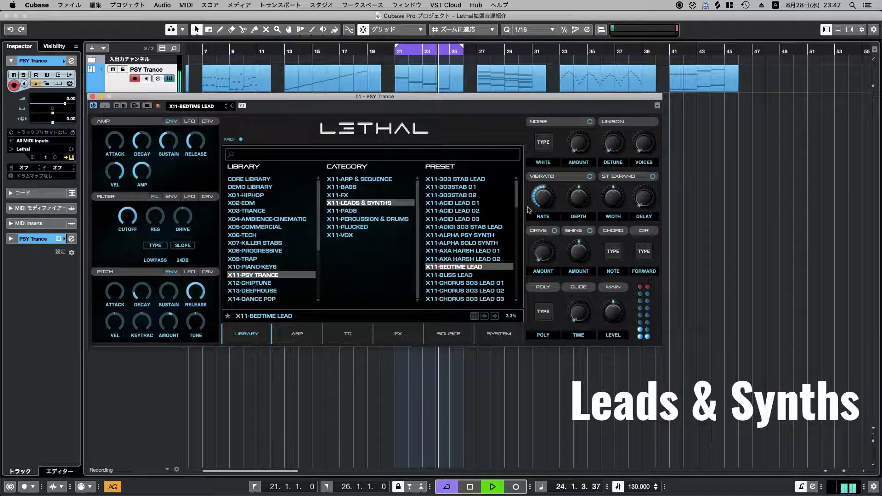
pyautogui.press('Down')
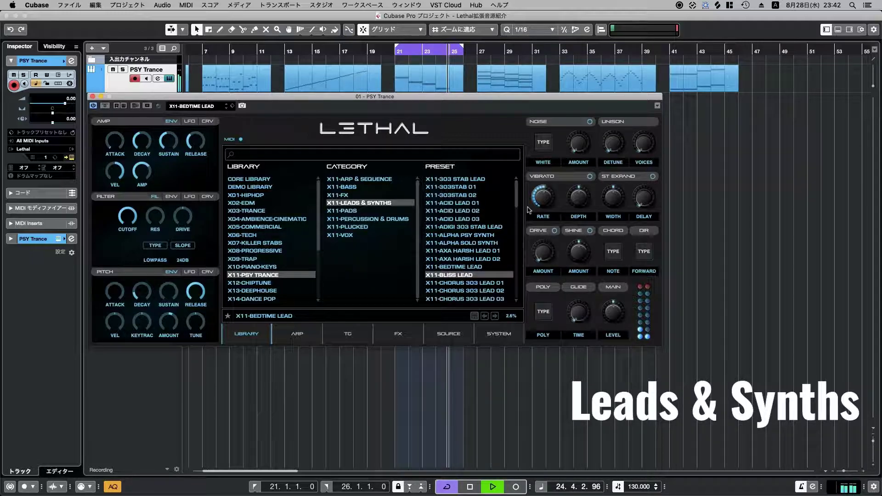
pyautogui.scroll(-2, 483, 229)
pyautogui.click(498, 242)
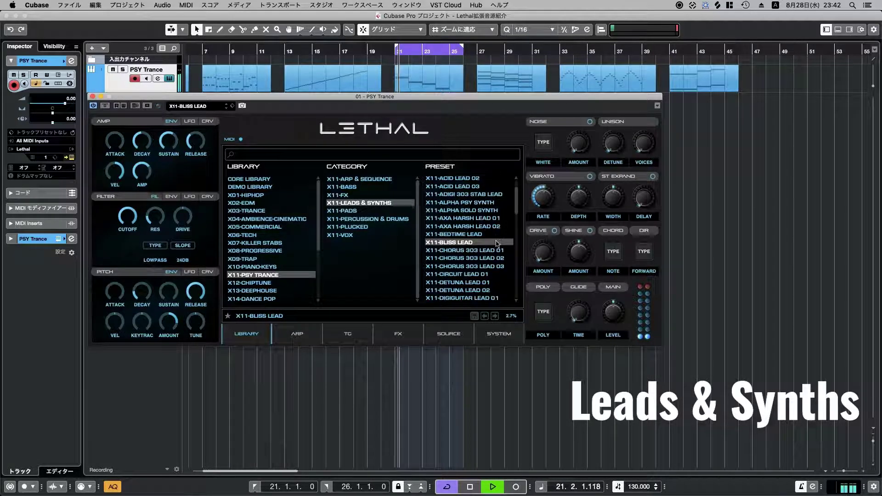
# - Audition the three chorus lead presets X11-CHORUS 303 LEAD 01 through X11-CHORUS 303 LEAD 03 in order
pyautogui.scroll(-3, 501, 243)
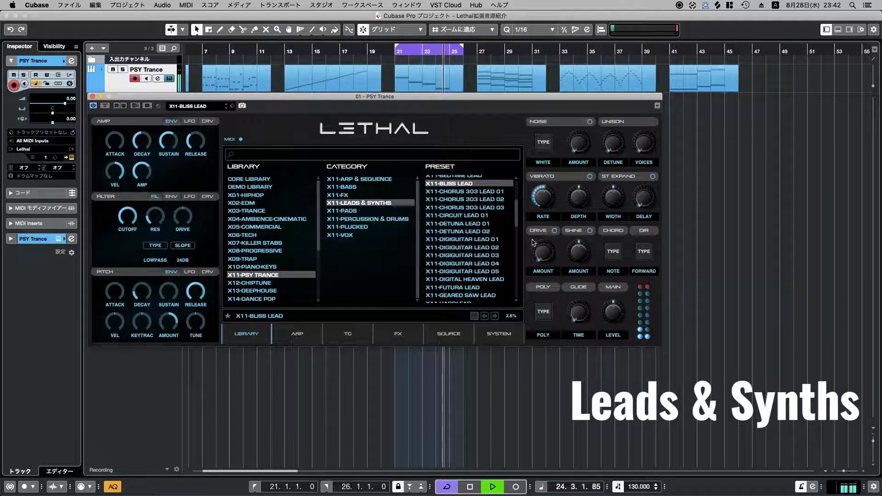
pyautogui.press('Down')
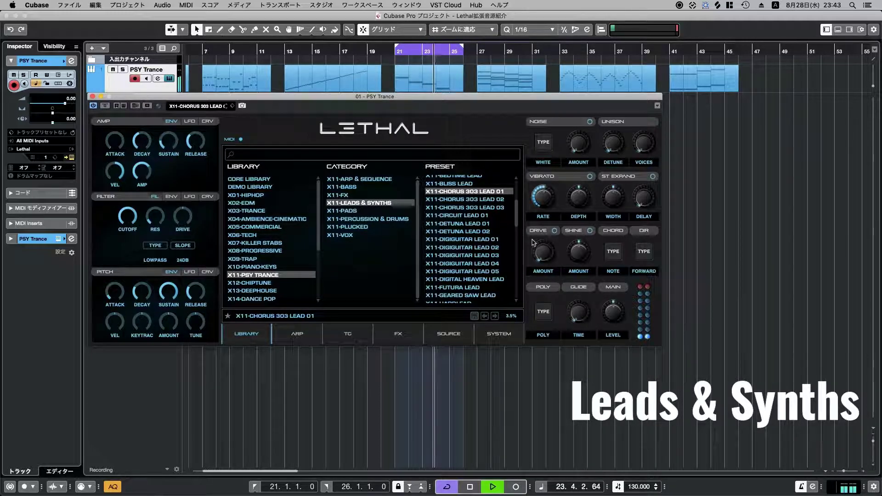
pyautogui.press('Down')
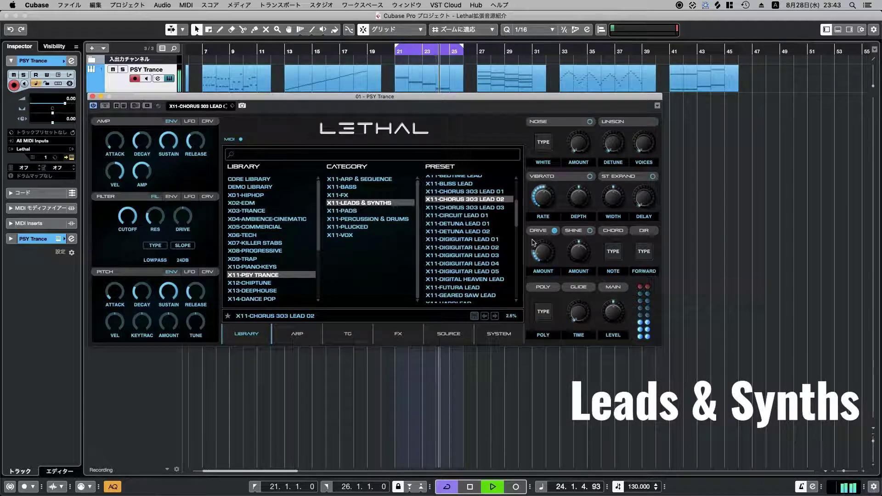
pyautogui.press('Down')
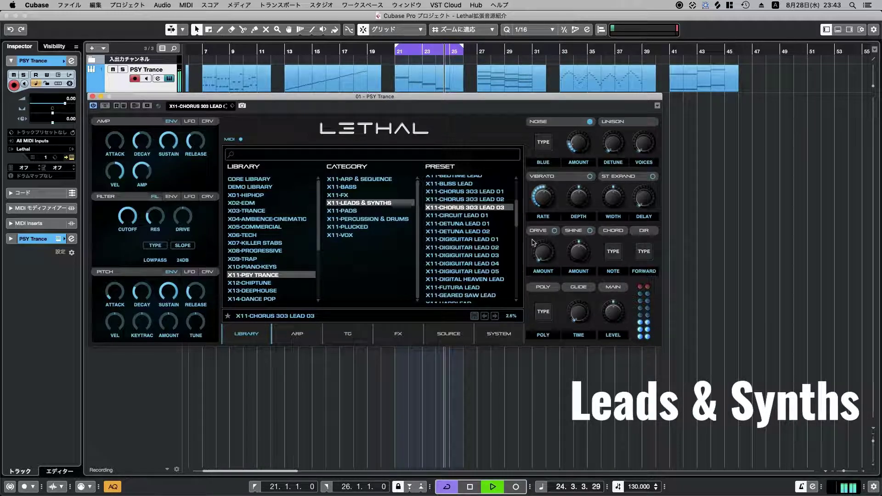
# - Audition the presets X11-CIRCUIT LEAD 01, X11-DETUNA LEAD 01 and X11-DETUNA LEAD 02
pyautogui.press('Down')
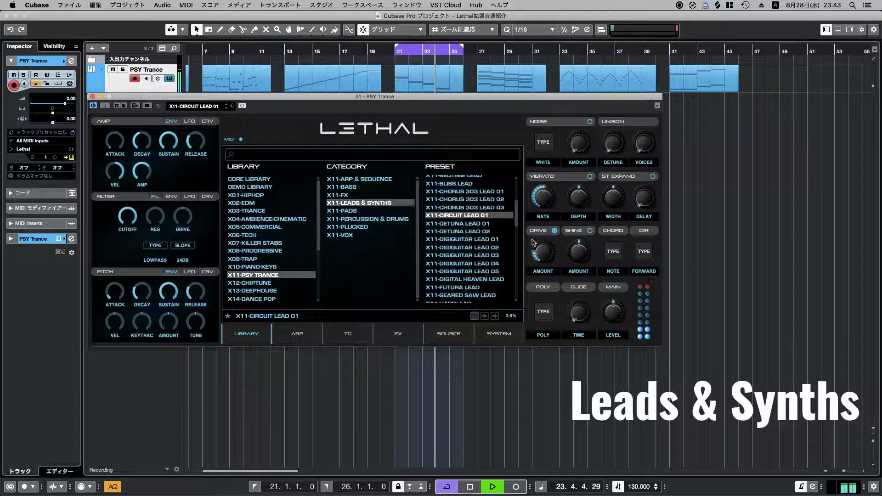
pyautogui.press('Down')
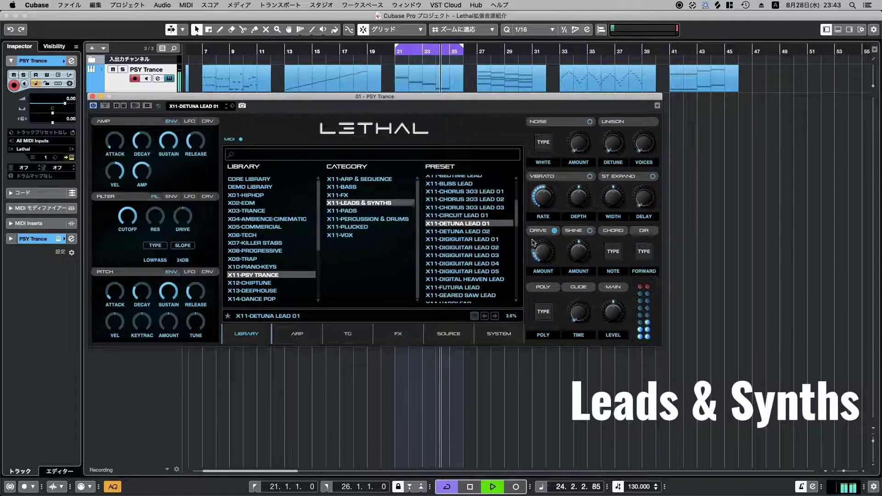
pyautogui.press('Down')
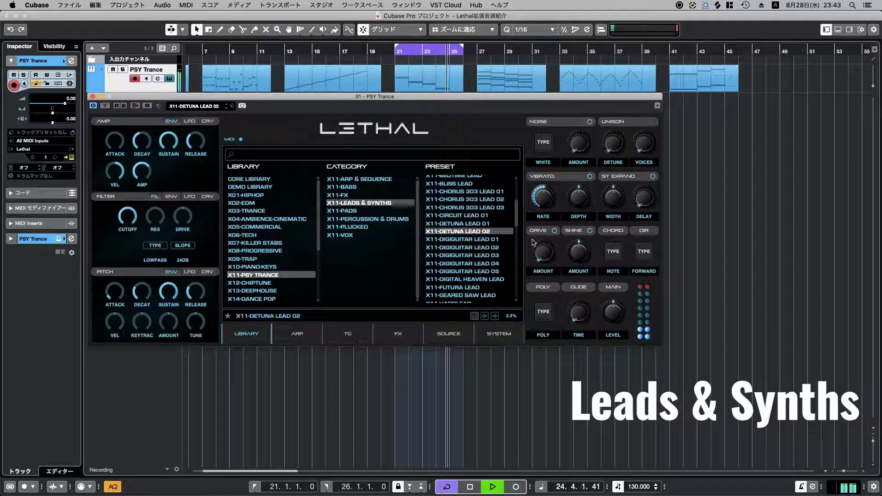
# - Audition the five guitar-style lead presets X11-DIGIGUITAR LEAD 01 through X11-DIGIGUITAR LEAD 05 in order
pyautogui.press('Down')
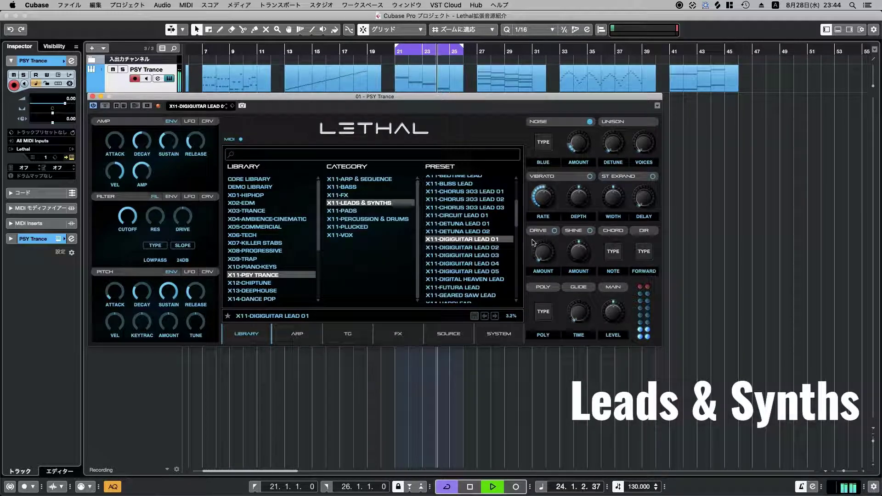
pyautogui.press('Down')
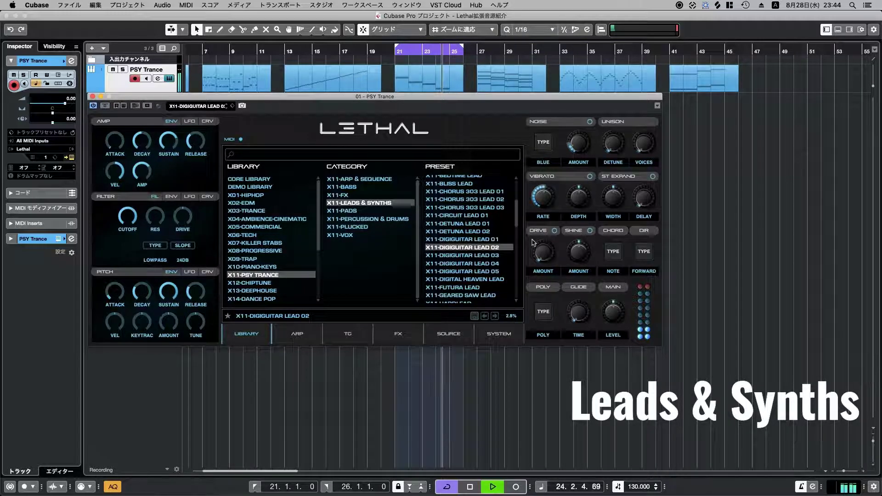
pyautogui.press('Down')
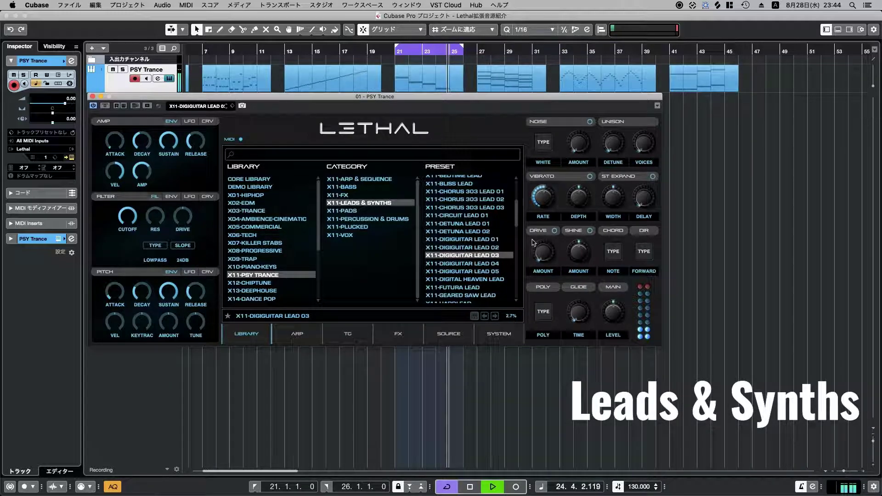
pyautogui.press('Down')
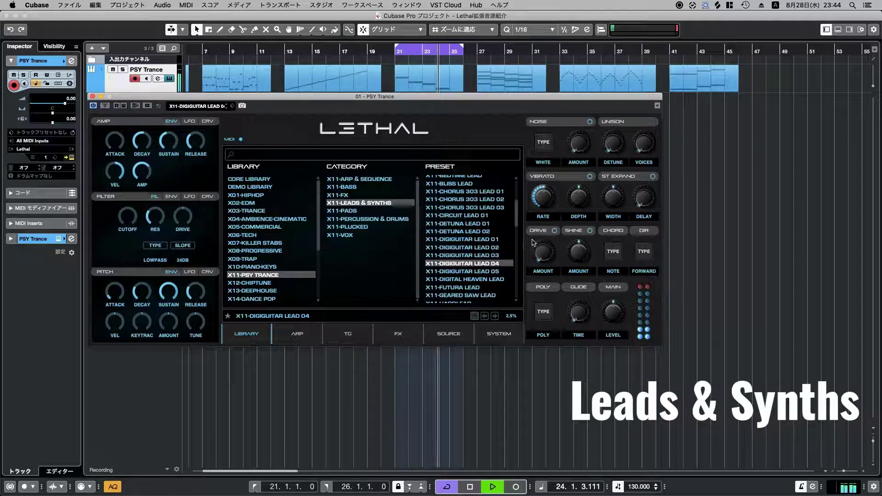
pyautogui.press('Down')
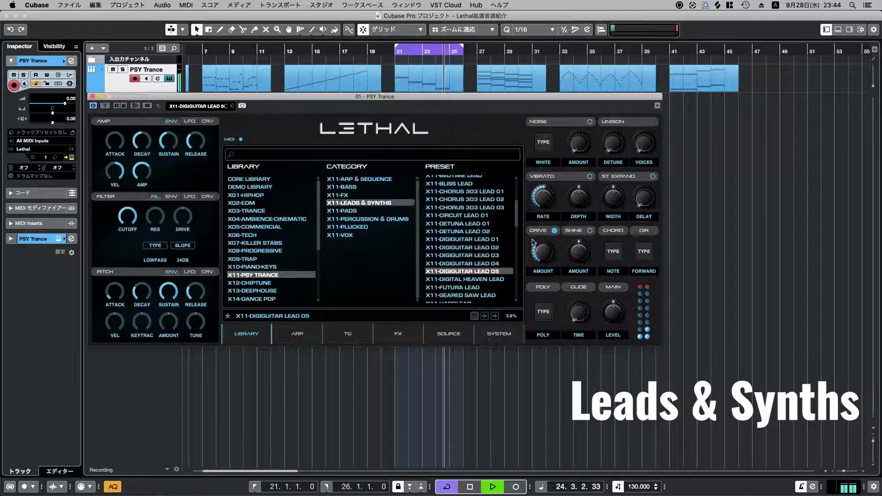
# - Audition the presets X11-DIGITAL HEAVEN LEAD and X11-FUTURA LEAD, loading each one
pyautogui.press('Down')
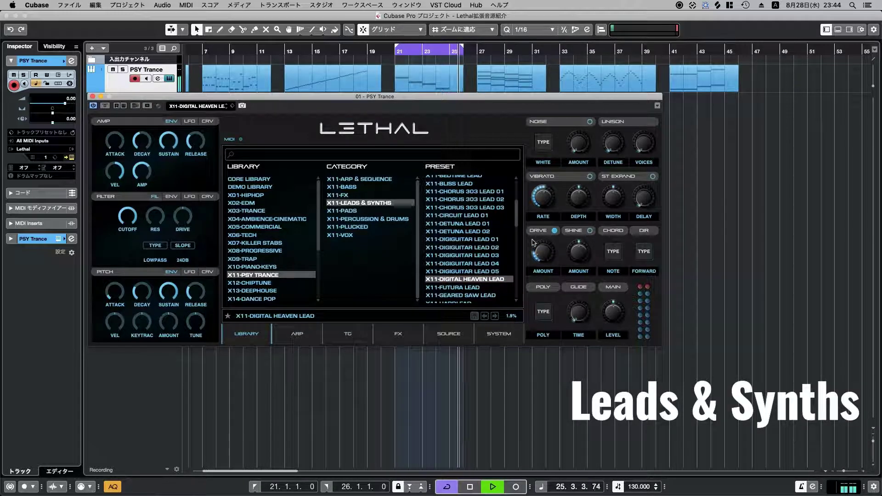
pyautogui.scroll(-1, 508, 262)
pyautogui.click(508, 262)
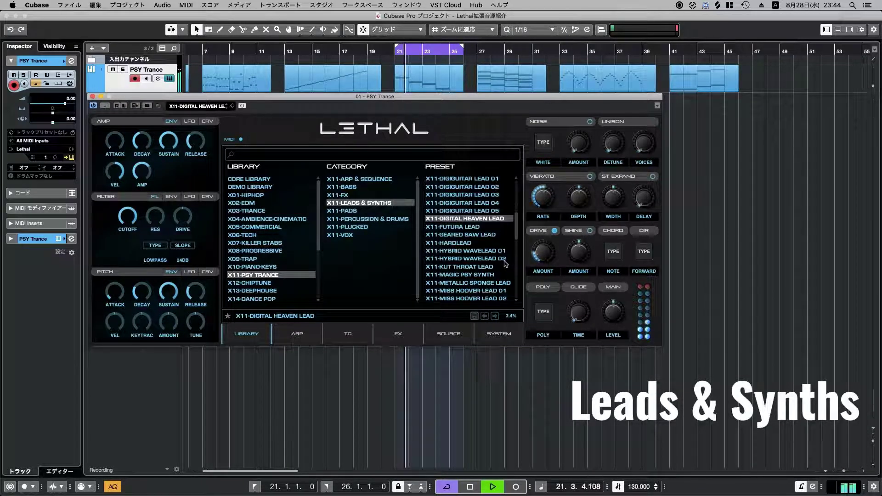
pyautogui.scroll(-3, 508, 257)
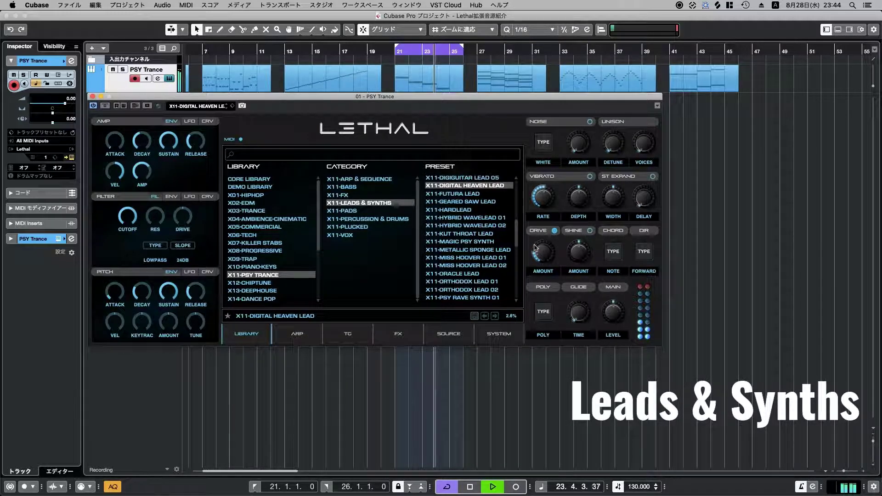
pyautogui.press('Down')
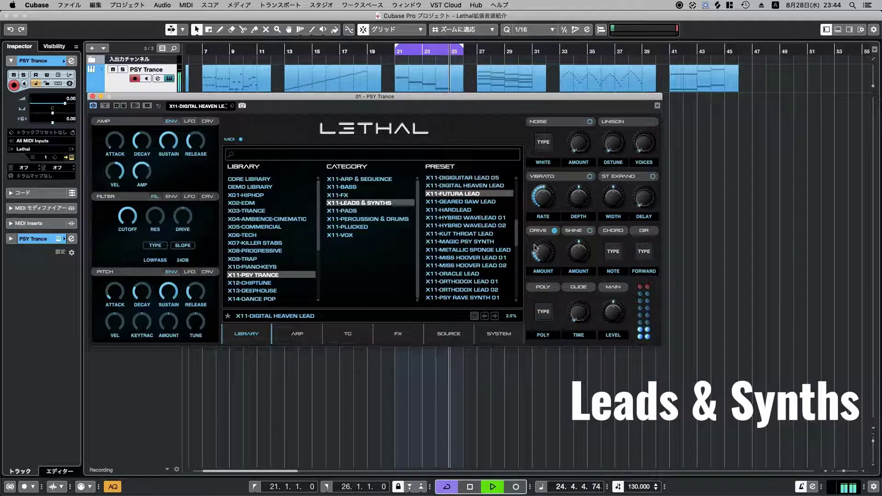
pyautogui.press('Return')
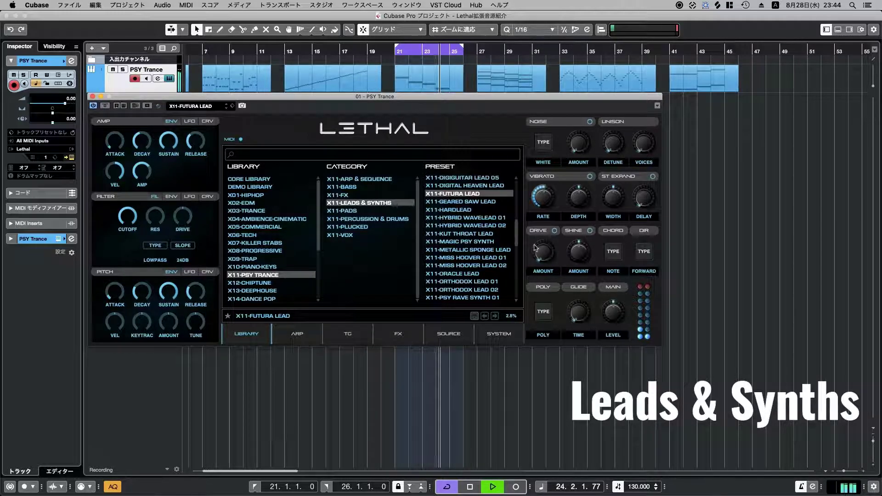
# - Audition the presets X11-GEARED SAW LEAD, X11-HARDLEAD, X11-HYBRID WAVELEAD 01 and X11-HYBRID WAVELEAD 02 in order
pyautogui.press('Down')
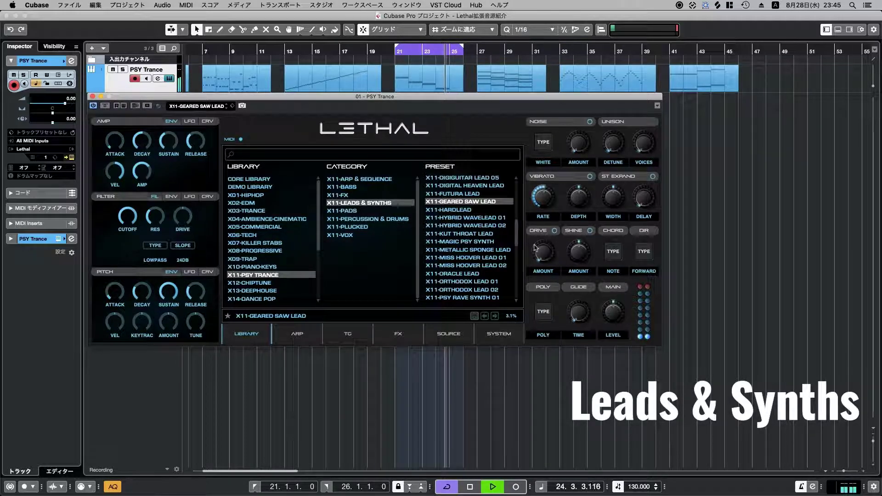
pyautogui.press('Down')
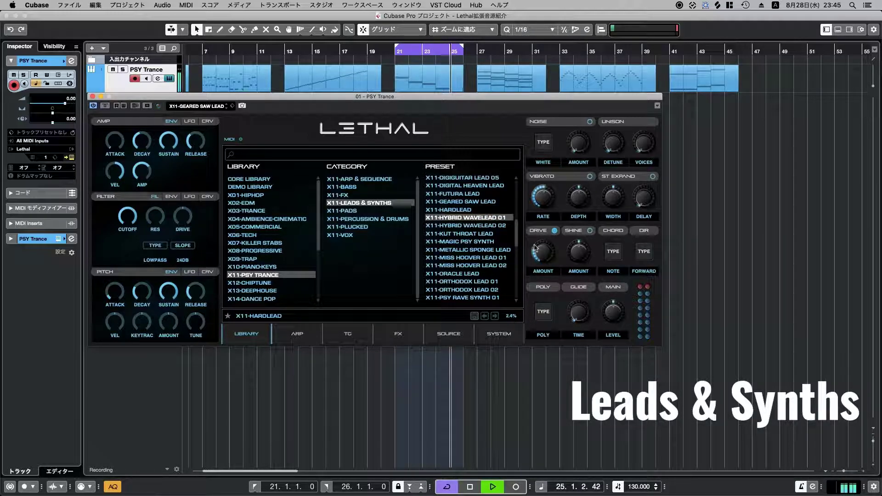
pyautogui.press('Down')
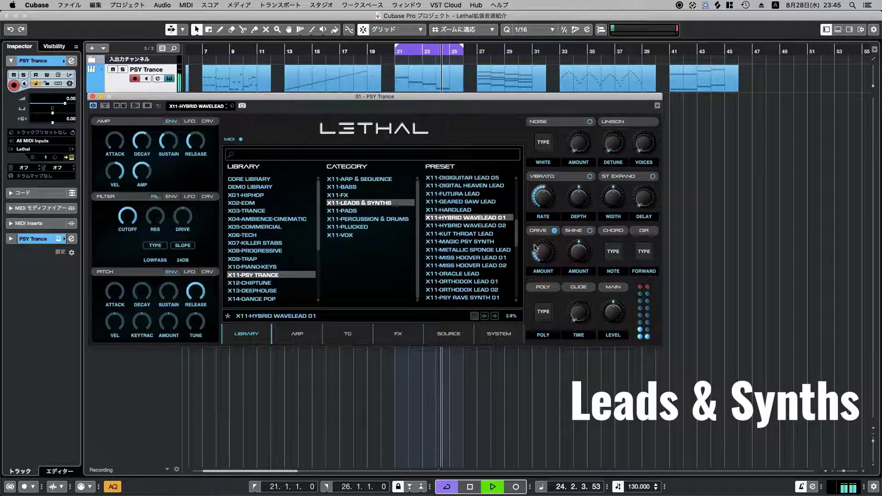
pyautogui.press('Down')
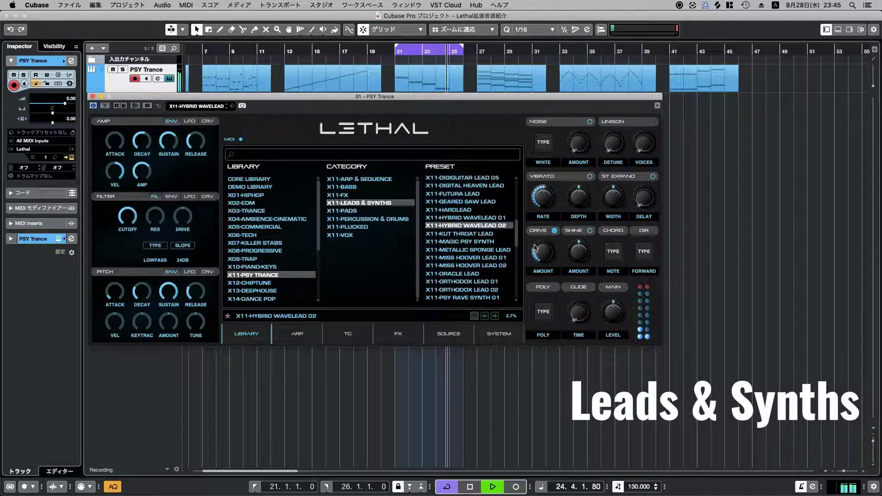
# - Audition the presets X11-KUT THROAT LEAD, X11-MAGIC PSY SYNTH and X11-METALLIC SPONGE LEAD over the looped clip
pyautogui.press('Down')
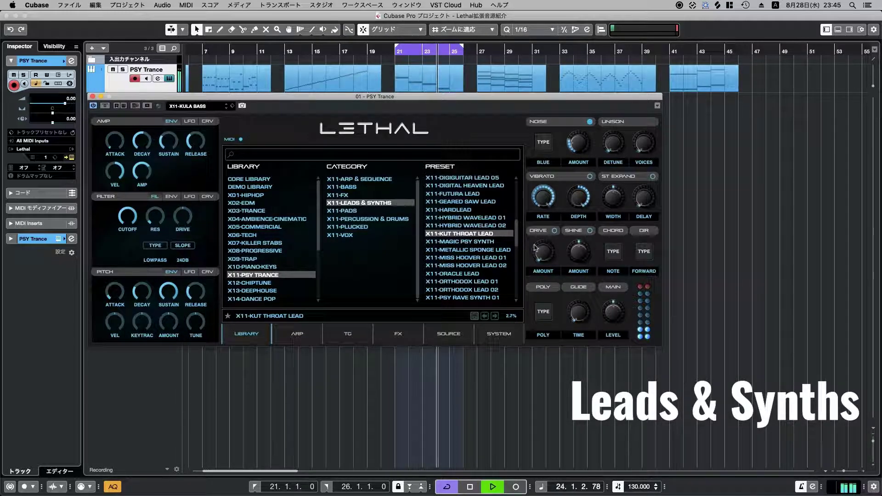
pyautogui.press('Down')
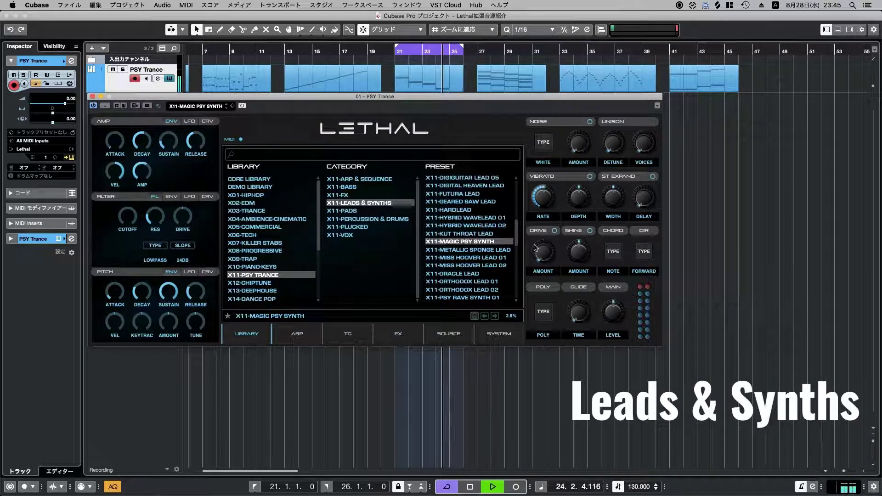
pyautogui.press('Down')
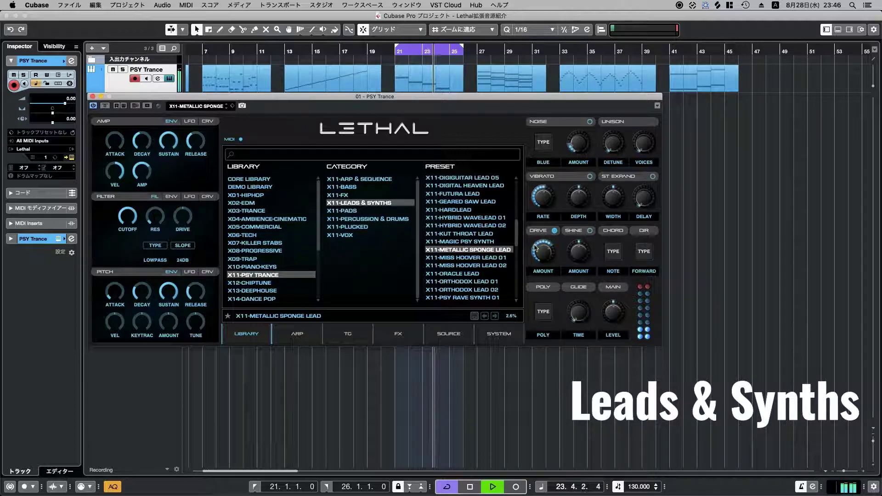
# - Audition the presets X11-MISS HOOVER LEAD 01, X11-MISS HOOVER LEAD 02 and X11-ORACLE LEAD
pyautogui.press('Down')
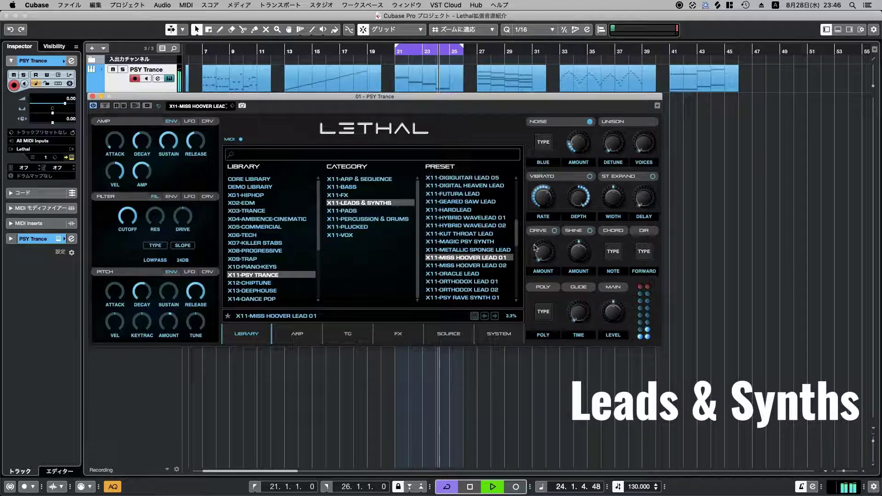
pyautogui.press('Down')
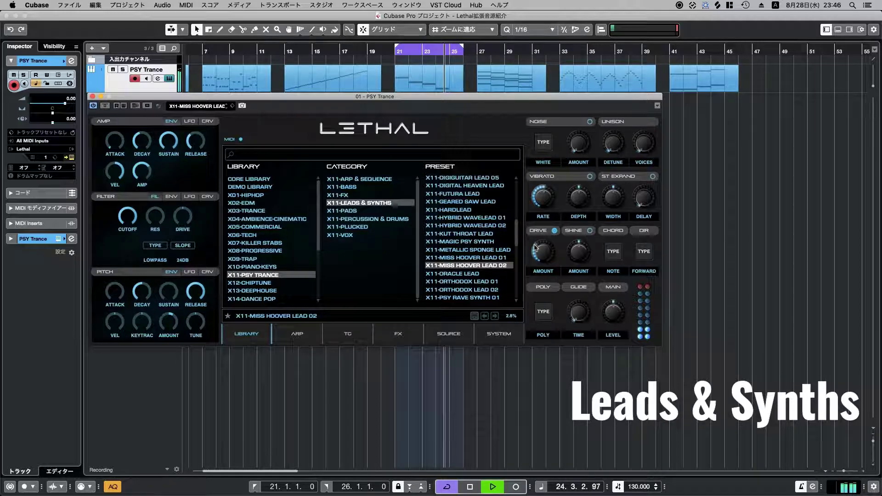
pyautogui.press('Down')
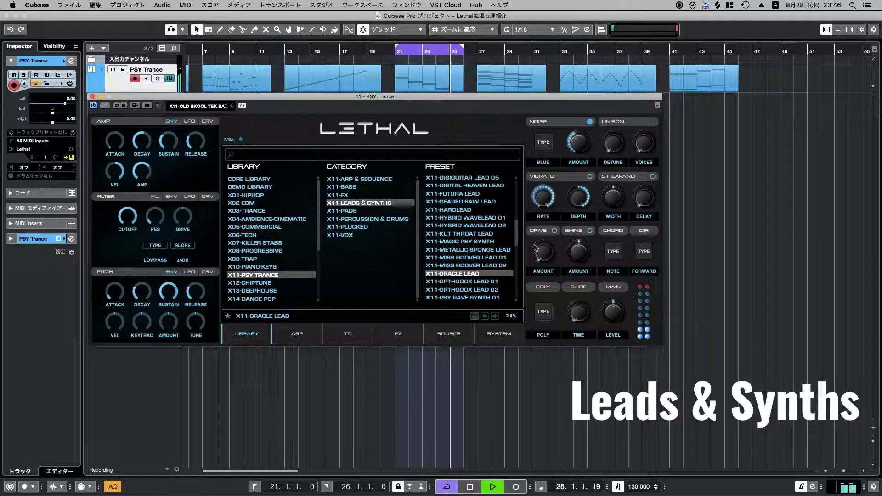
# - Audition the two presets X11-ORTHODOX LEAD 01 and X11-ORTHODOX LEAD 02 in order
pyautogui.press('Down')
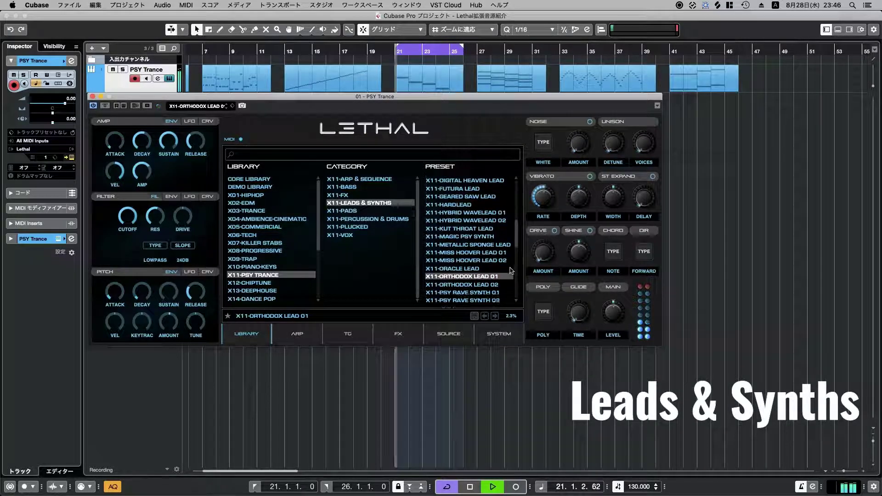
pyautogui.scroll(-3, 507, 274)
pyautogui.scroll(-3, 507, 274)
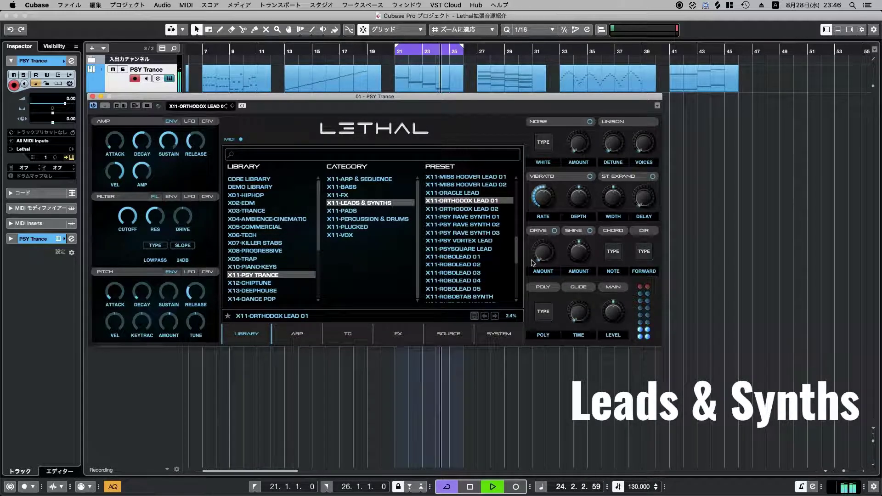
pyautogui.press('Down')
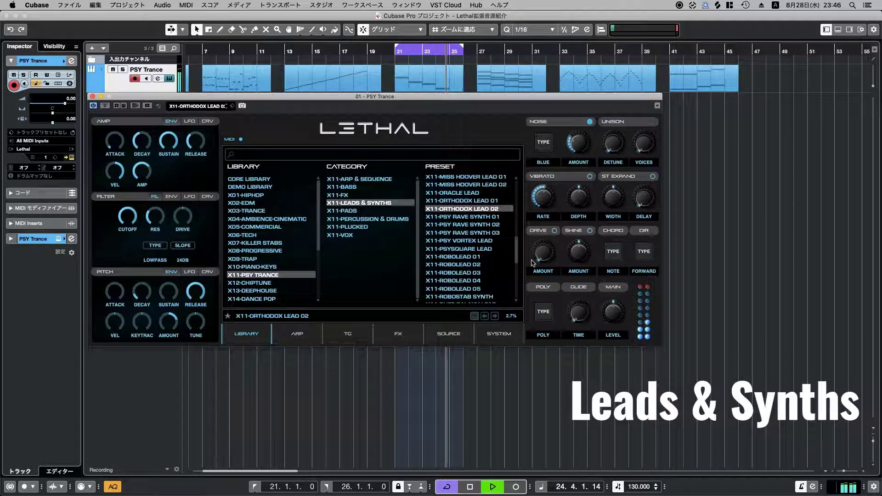
# - Audition the presets X11-PSY RAVE SYNTH 01 through X11-PSY RAVE SYNTH 03, X11-PSY VORTEX LEAD and X11-PSYSQUARE LEAD
pyautogui.press('Down')
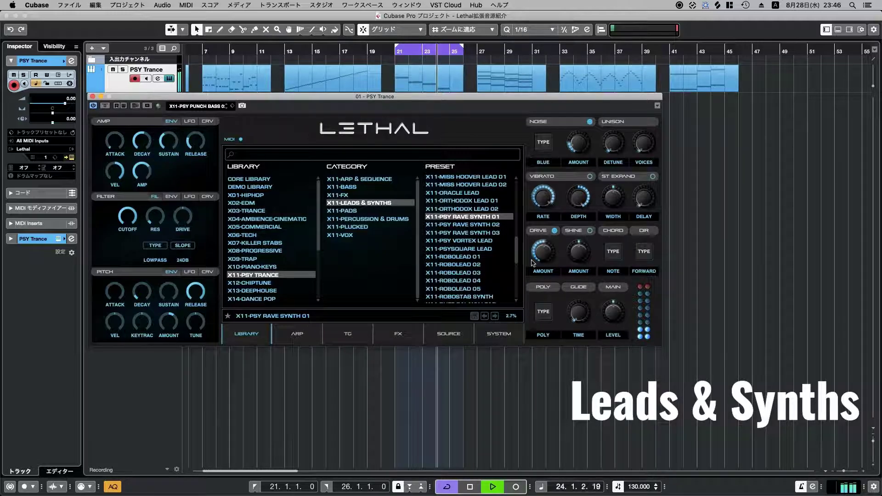
pyautogui.press('Down')
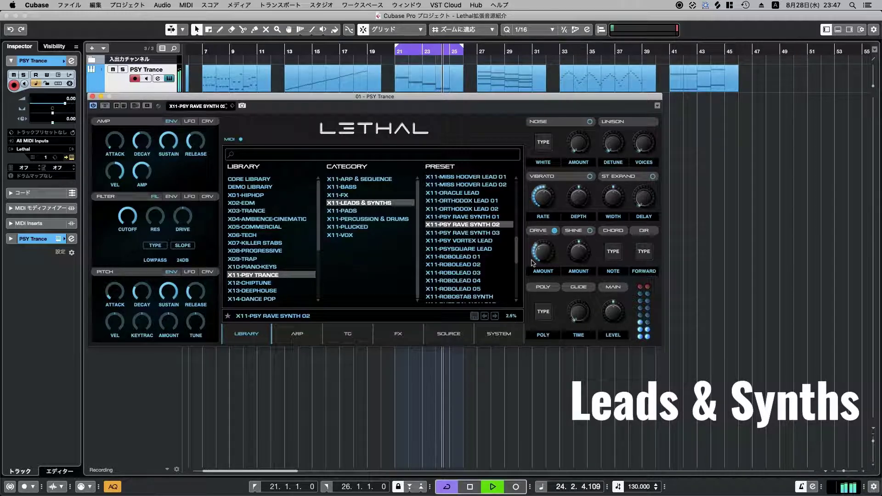
pyautogui.press('Down')
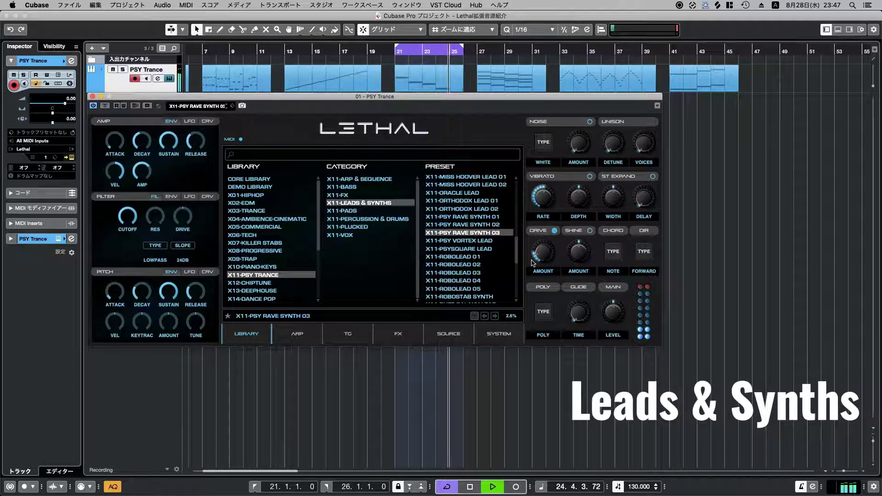
pyautogui.press('Down')
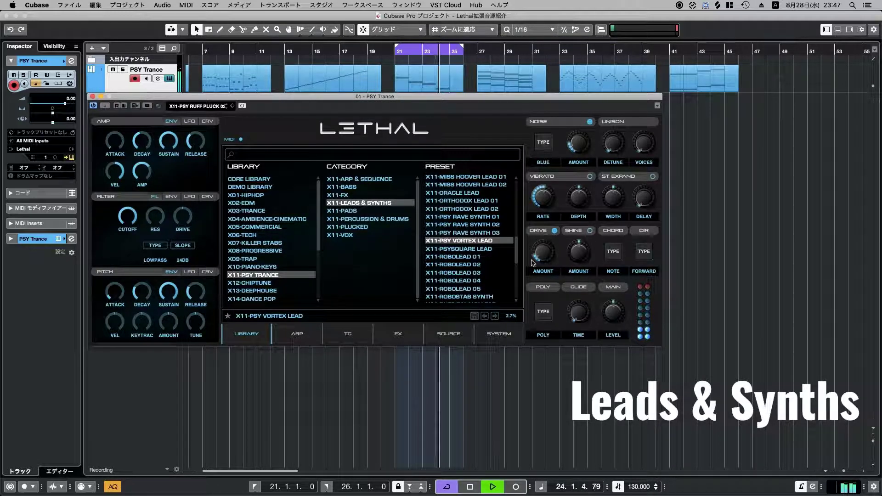
pyautogui.press('Down')
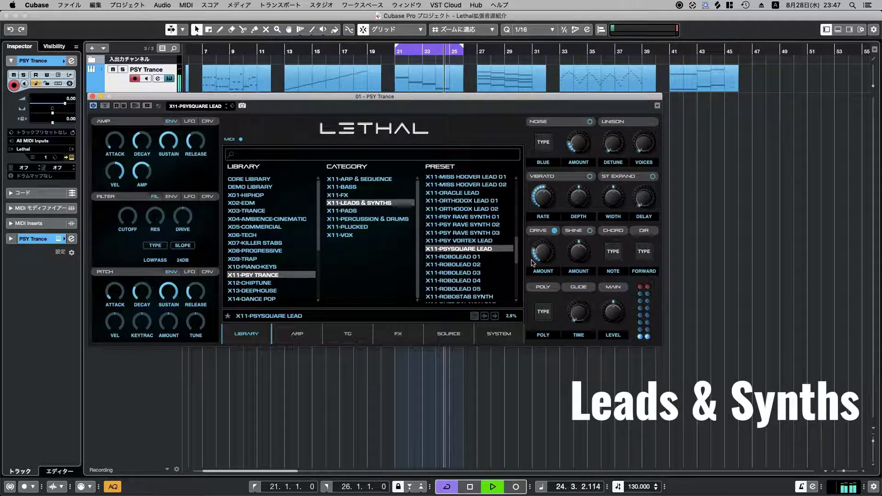
# - Audition the five robotic lead presets X11-ROBOLEAD 01 through X11-ROBOLEAD 05 in order
pyautogui.press('Down')
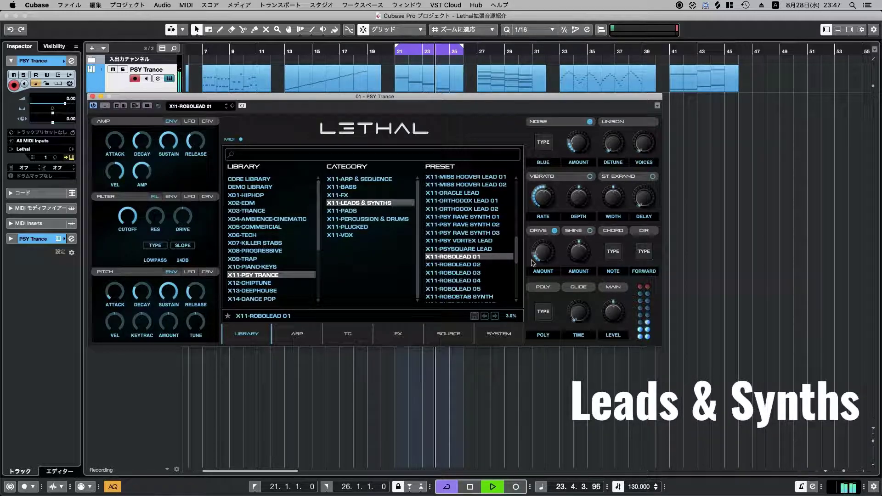
pyautogui.press('Down')
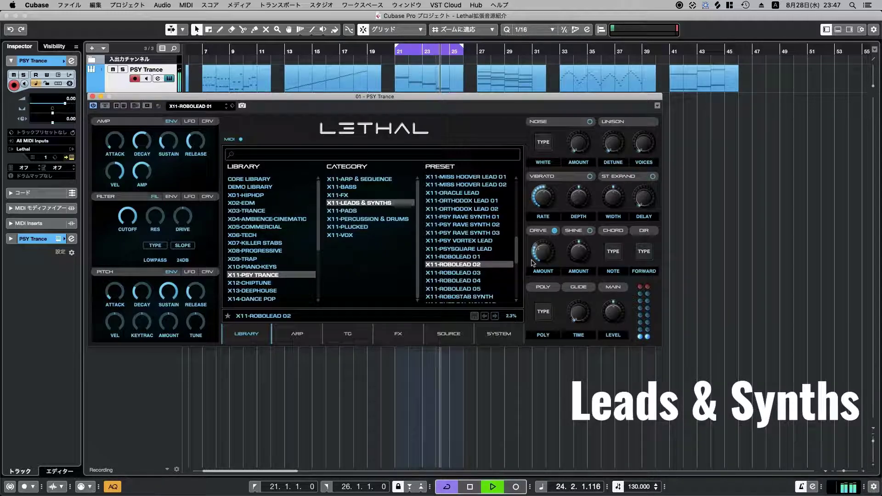
pyautogui.press('Down')
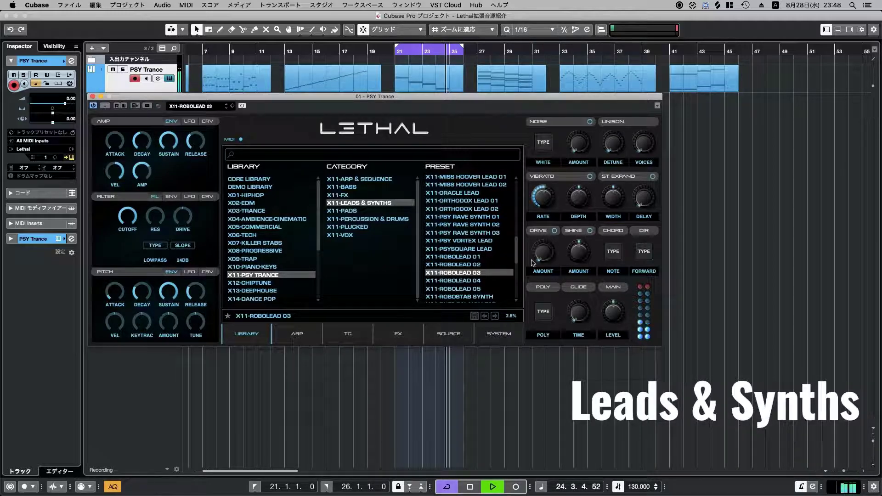
pyautogui.press('Down')
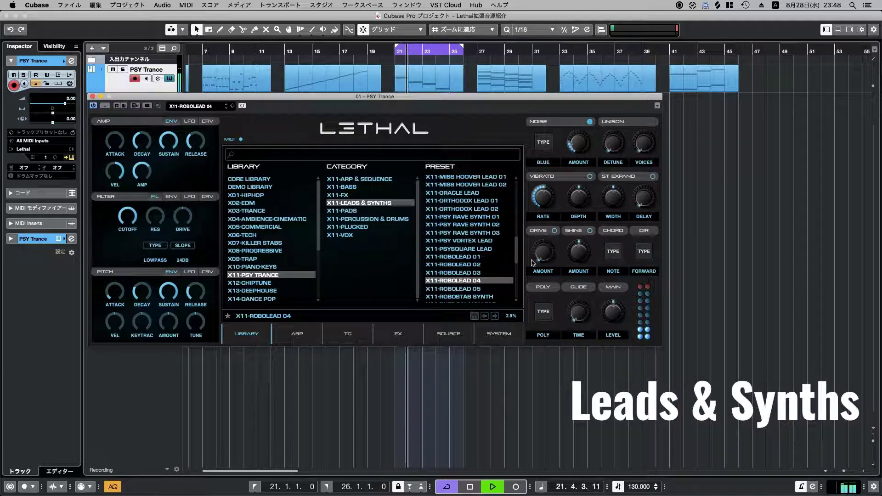
pyautogui.scroll(-5, 496, 282)
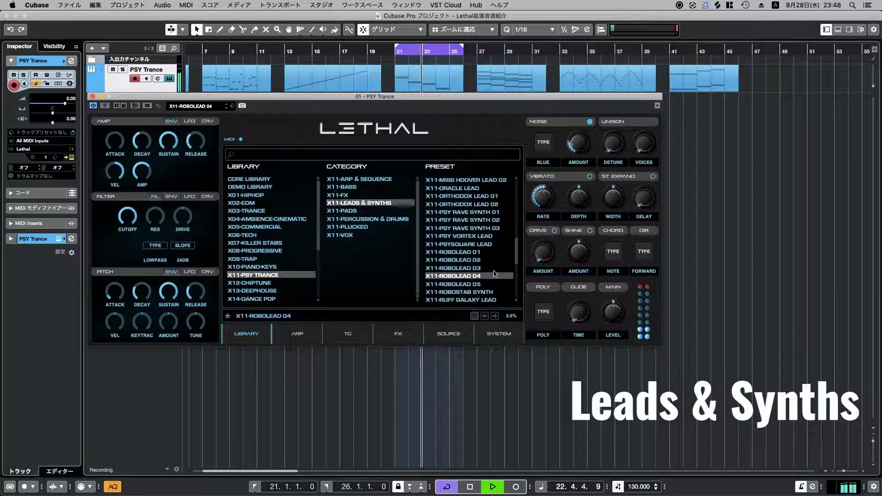
pyautogui.scroll(-2, 496, 282)
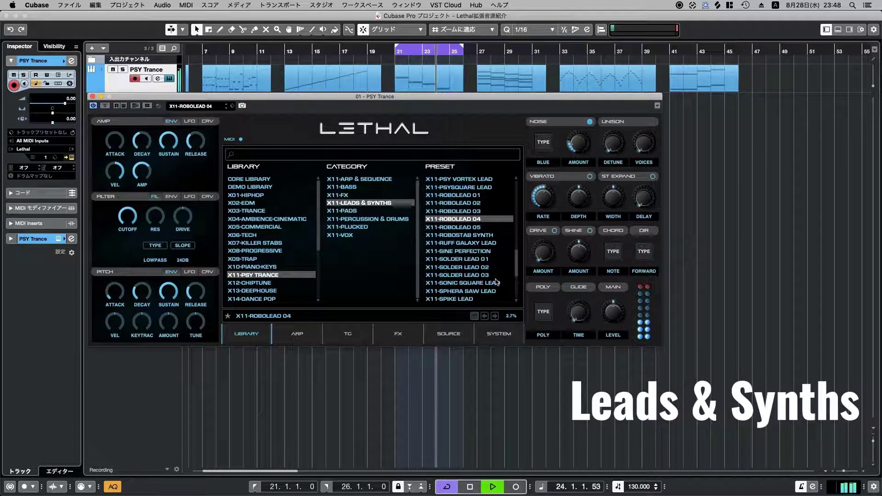
pyautogui.press('Down')
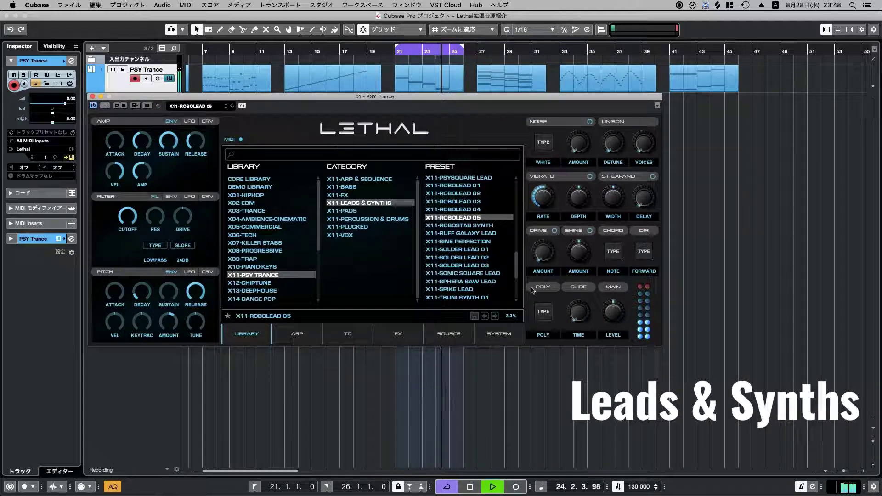
# - Audition the presets X11-ROBOSTAB SYNTH, X11-RUFF GALAXY LEAD and X11-SINE PERFECTION SYNTH
pyautogui.press('Down')
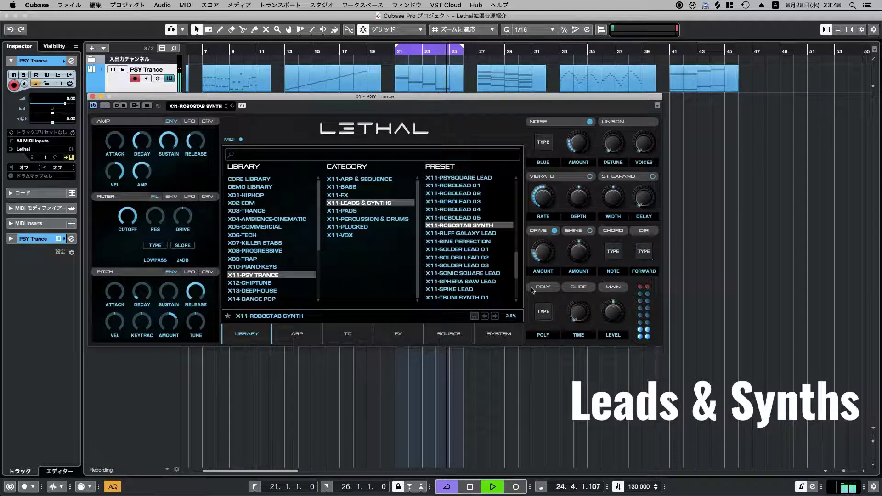
pyautogui.press('Down')
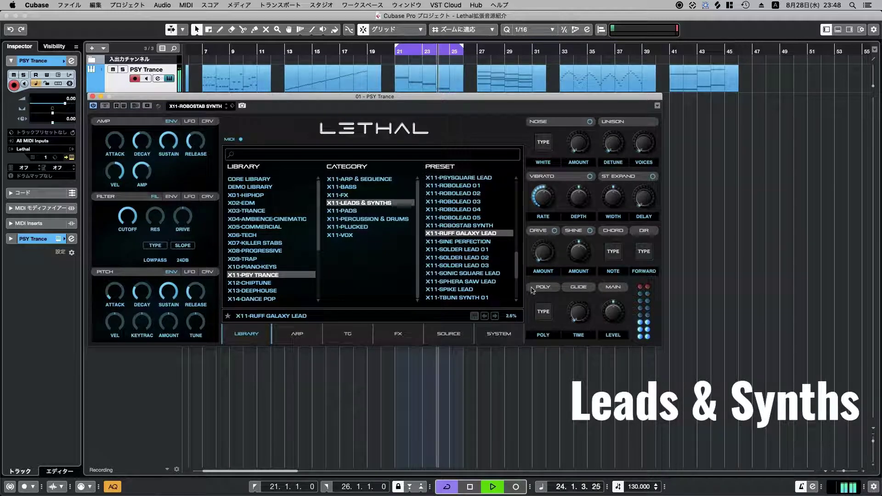
pyautogui.press('Down')
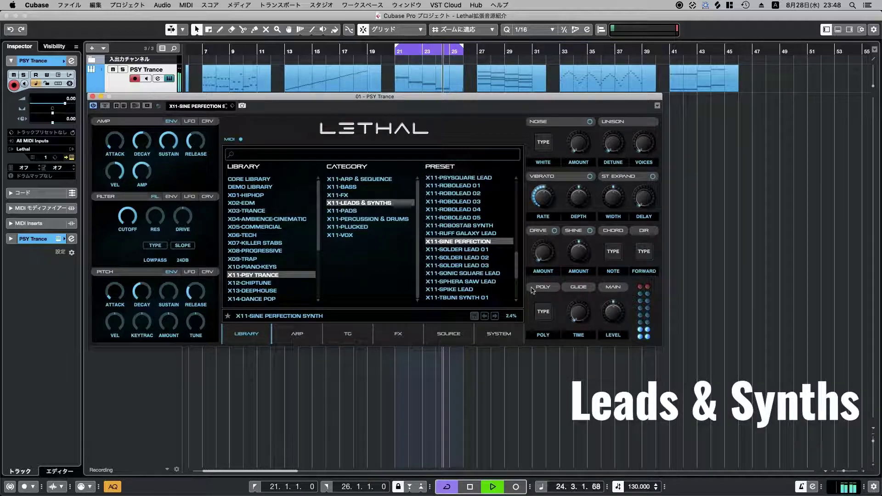
# - Audition the three solder lead presets X11-SOLDER LEAD 01 through X11-SOLDER LEAD 03 in order
pyautogui.press('Down')
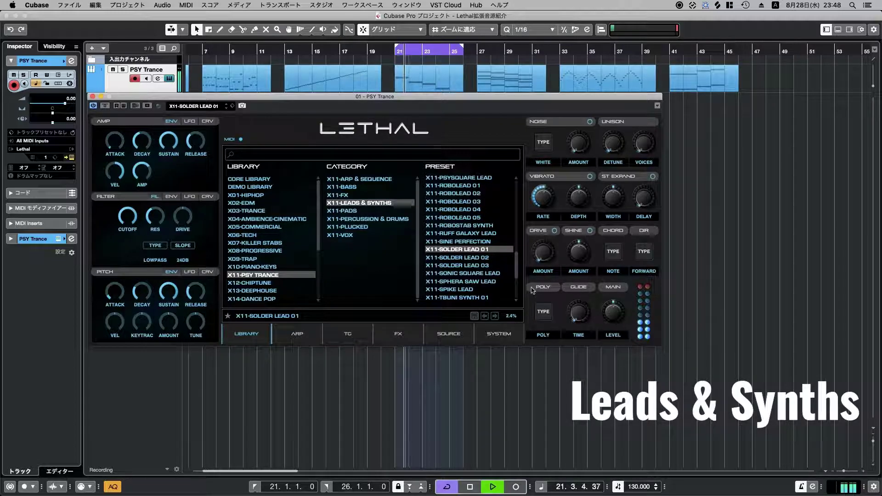
pyautogui.scroll(-5, 510, 296)
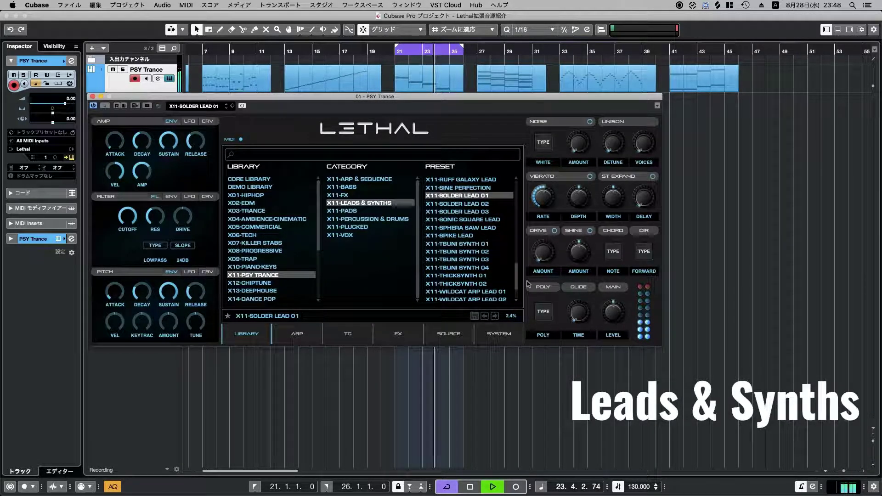
pyautogui.press('Down')
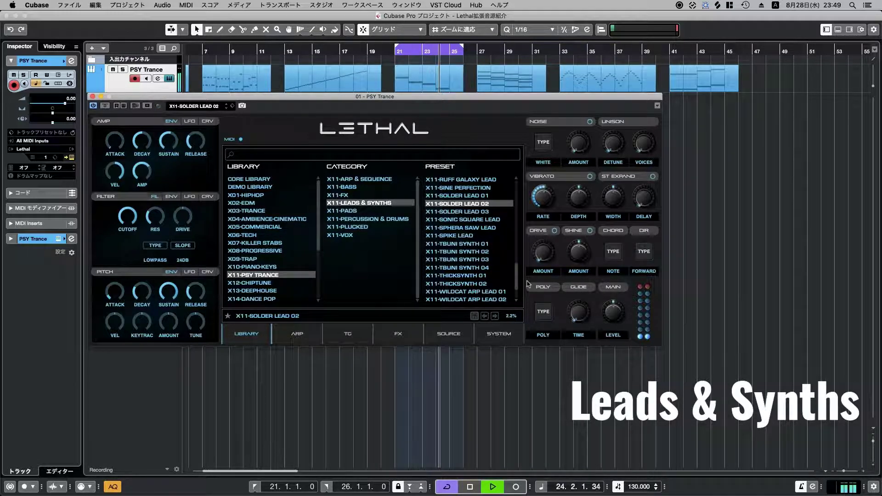
pyautogui.press('Down')
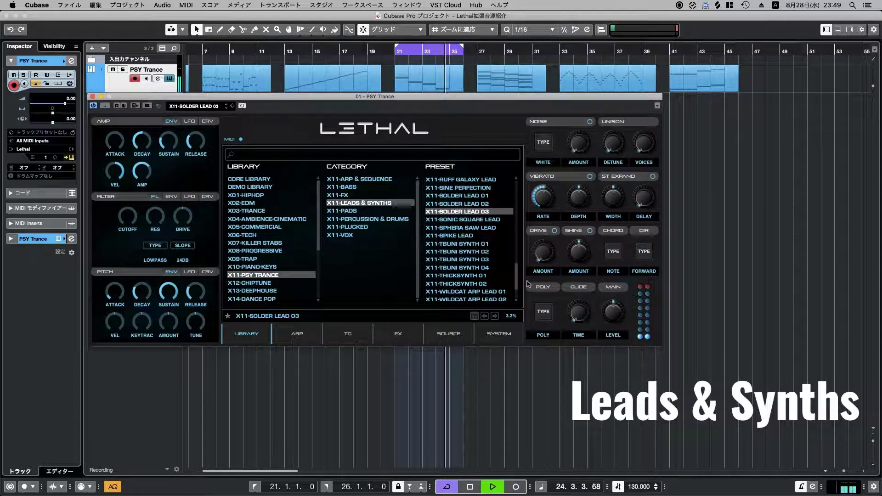
# - Audition the presets X11-SONIC SQUARE LEAD, X11-SPHERA SAW LEAD and X11-SPIKE LEAD
pyautogui.press('Down')
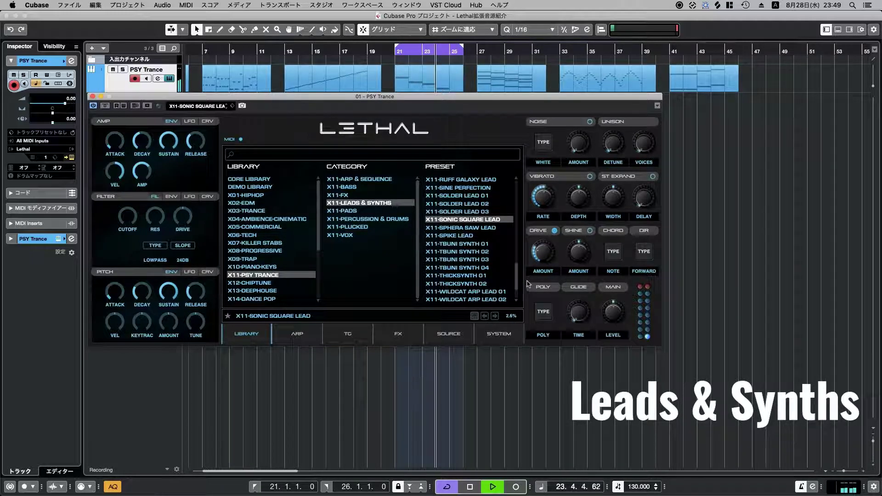
pyautogui.press('Down')
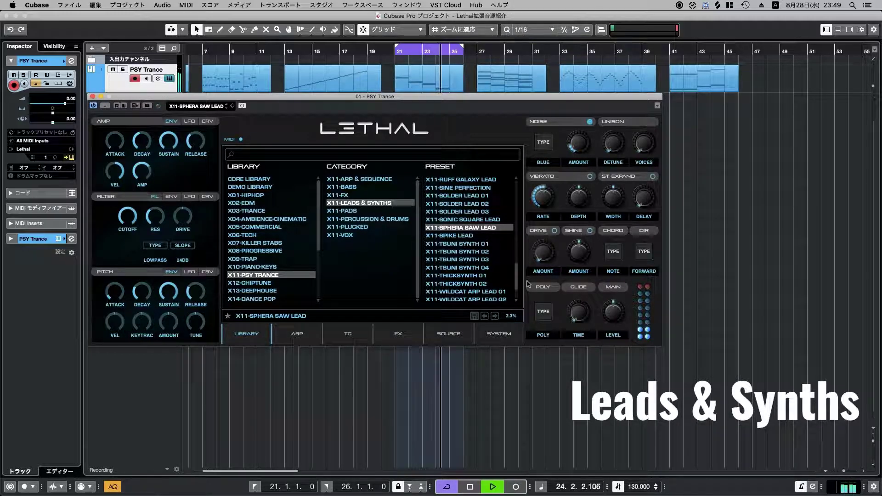
pyautogui.press('Down')
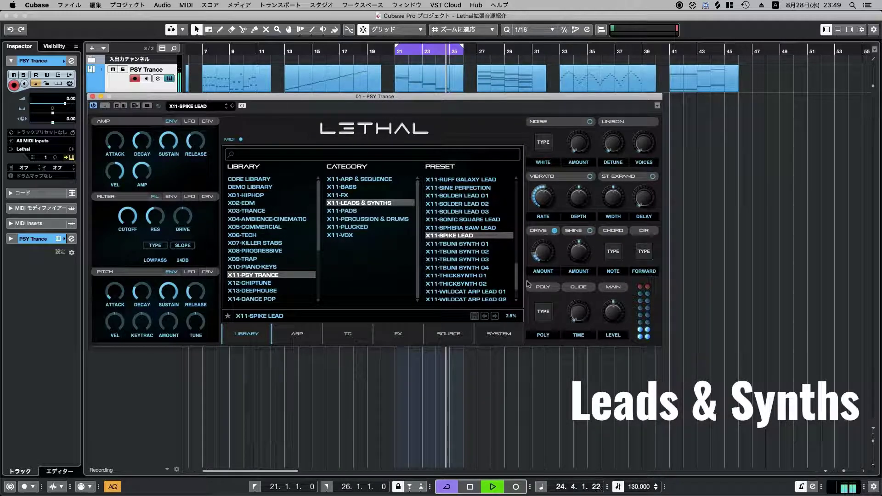
# - Audition the four synth presets X11-TBUNI SYNTH 01 through 04, followed by X11-THICKSYNTH 01 and X11-THICKSYNTH 02
pyautogui.press('Down')
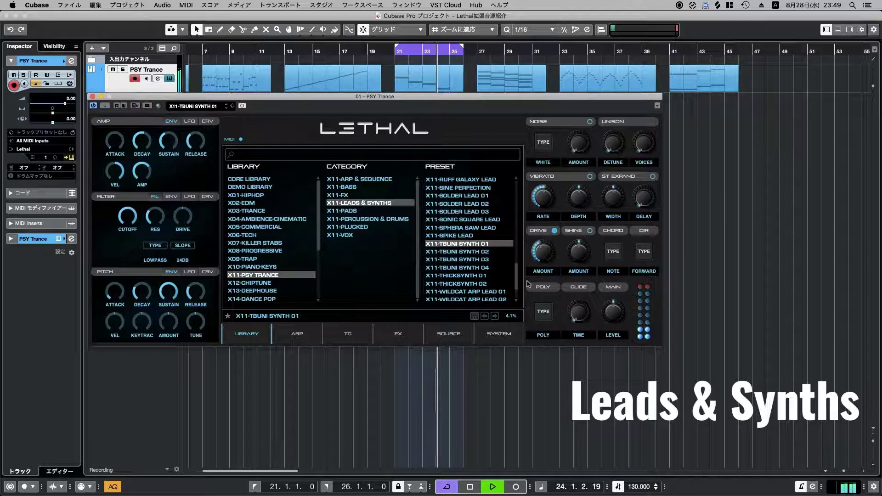
pyautogui.press('Down')
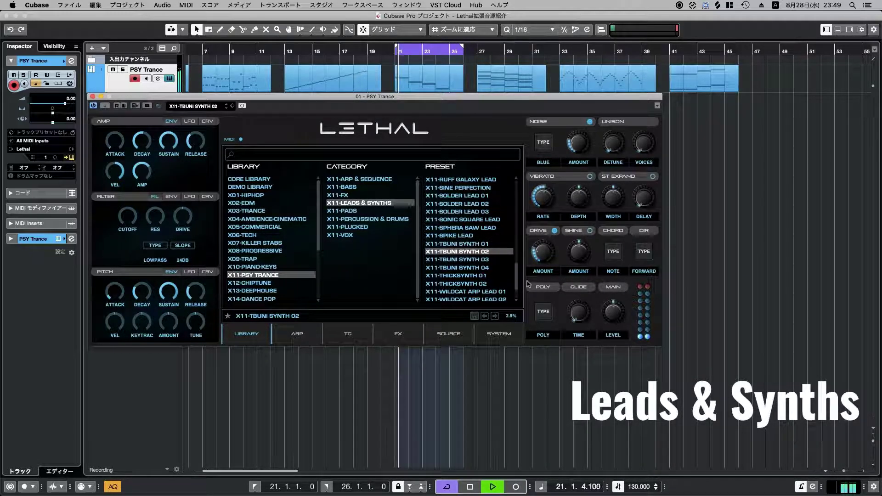
pyautogui.scroll(-5, 511, 286)
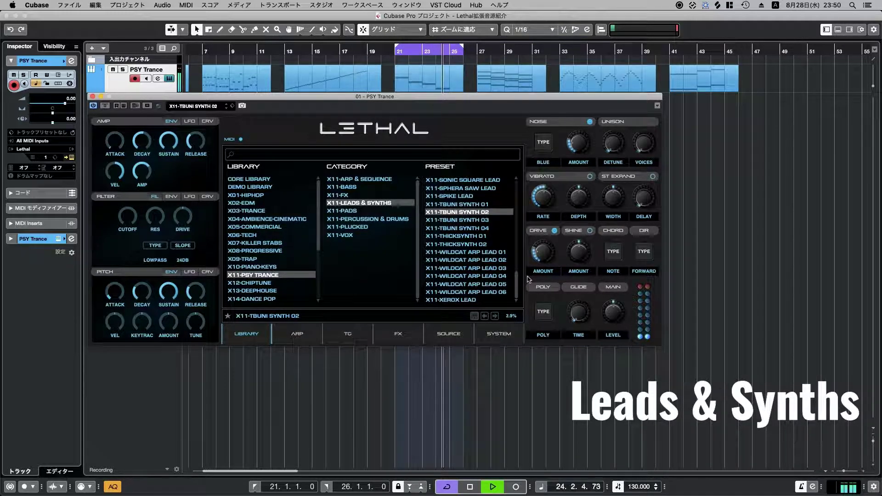
pyautogui.press('Down')
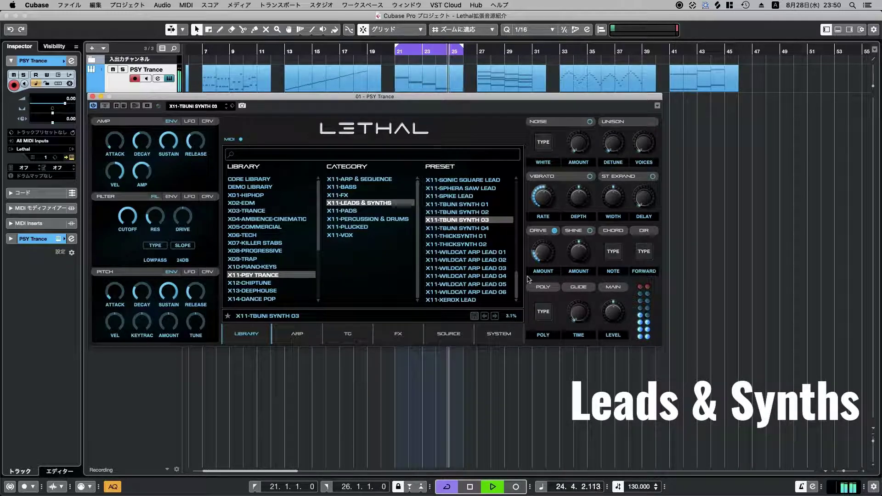
pyautogui.press('Down')
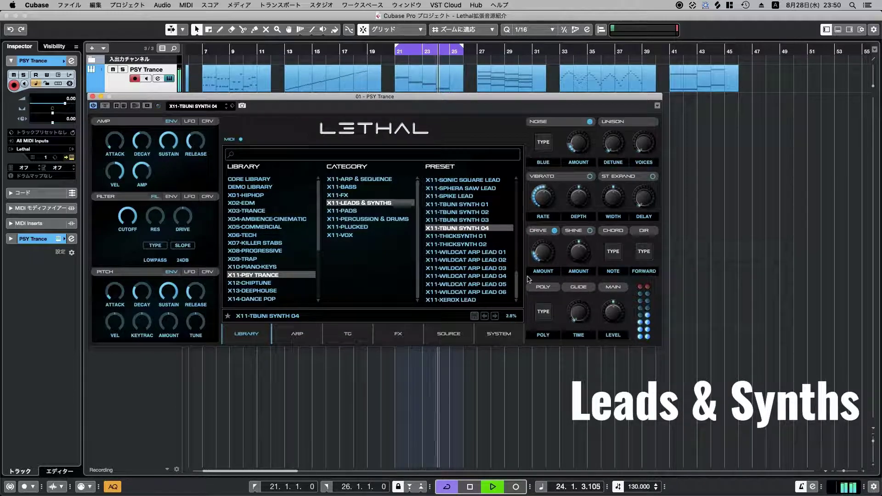
pyautogui.press('Down')
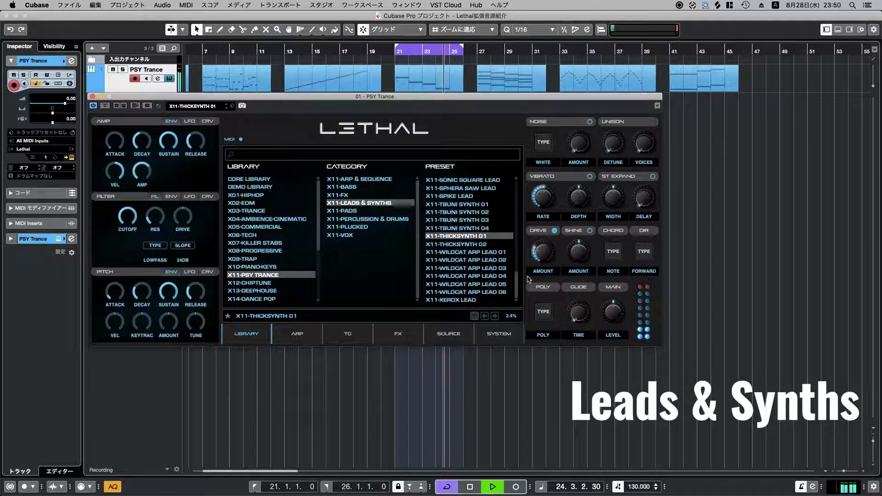
pyautogui.press('Down')
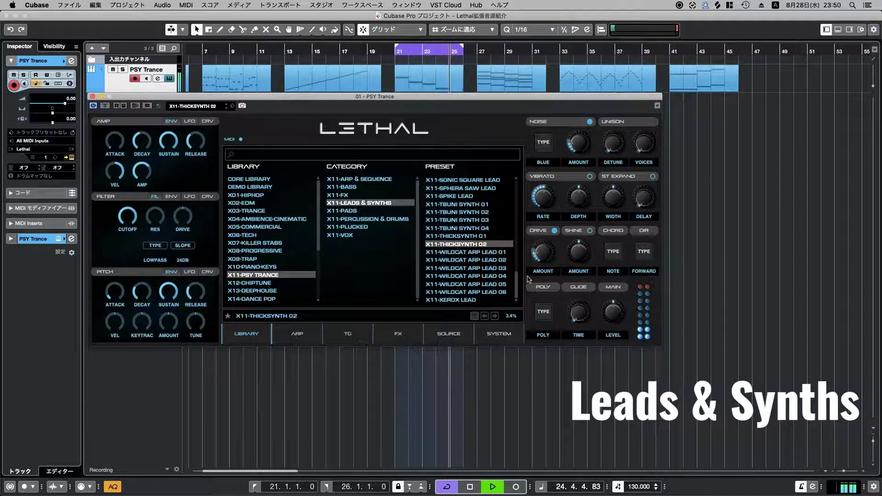
# - Audition the arp lead presets X11-WILDCAT ARP LEAD 01 through 06 in order, followed by X11-XEROX LEAD
pyautogui.press('Down')
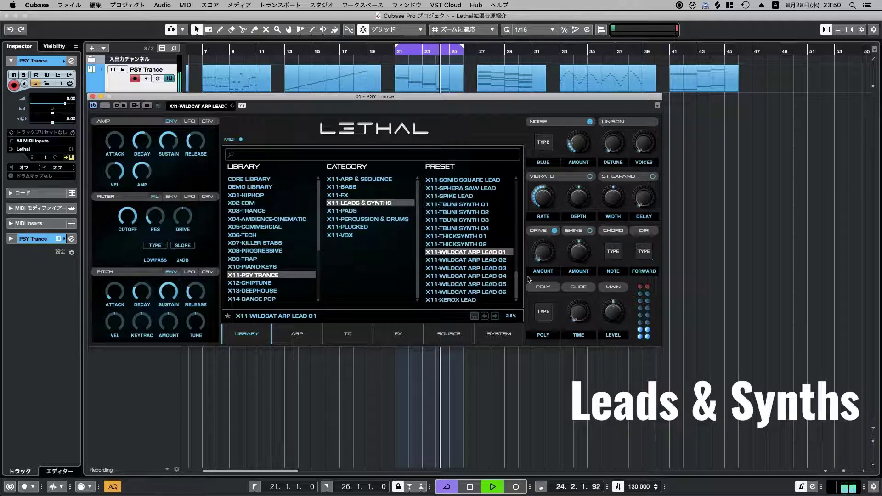
pyautogui.press('Down')
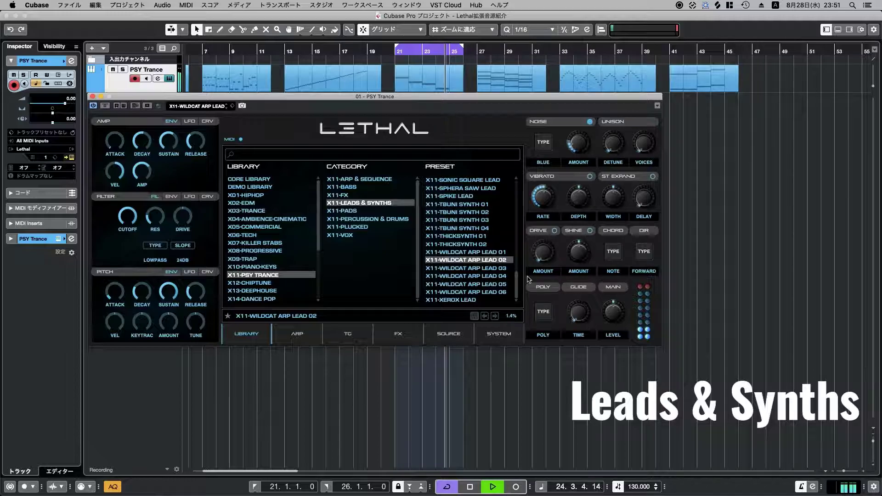
pyautogui.press('Down')
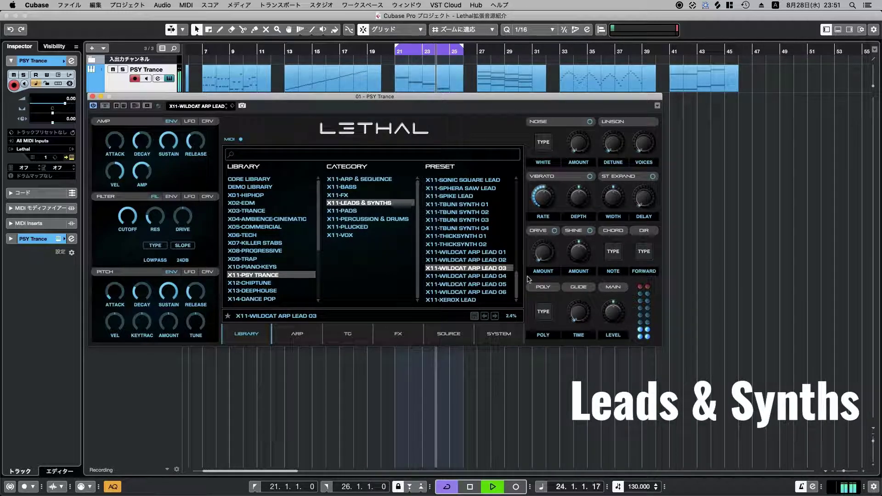
pyautogui.press('Down')
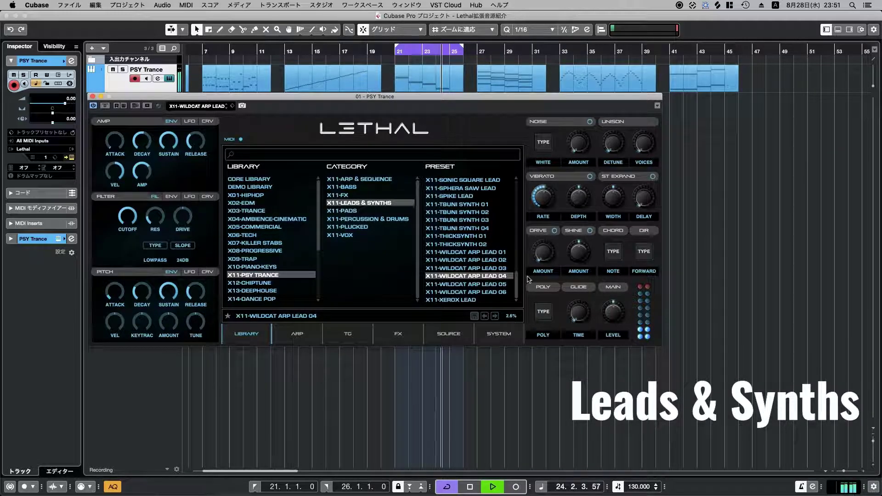
pyautogui.press('Down')
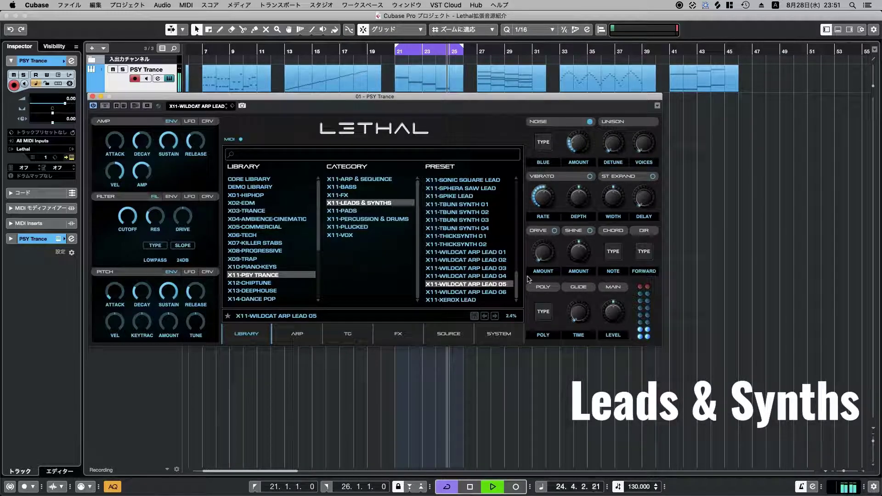
pyautogui.press('Down')
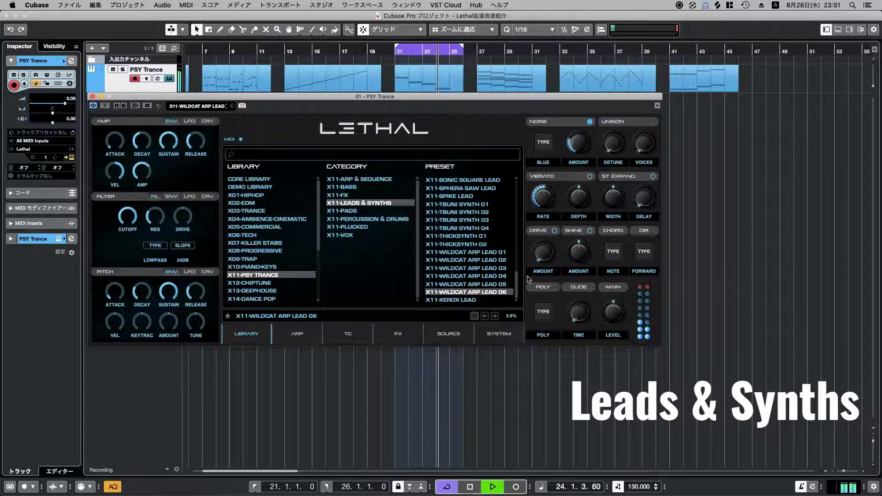
pyautogui.press('Down')
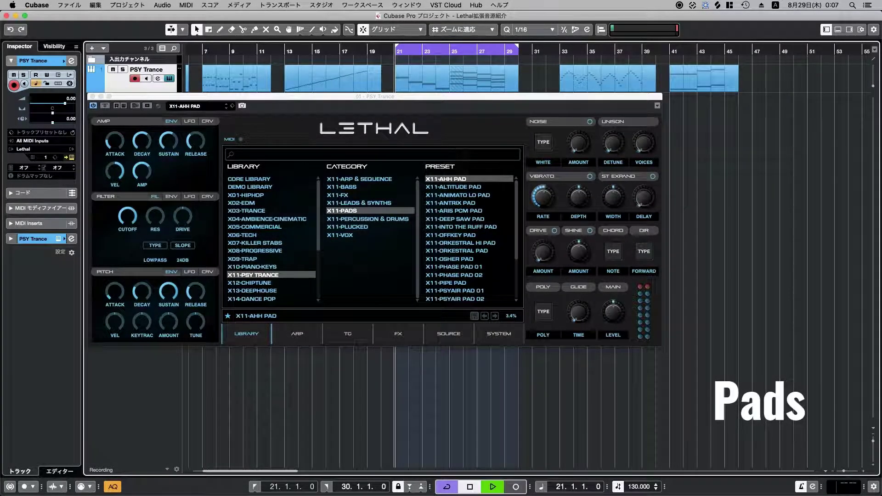
# - Start the loop playback and audition the pad presets X11-AHH PAD, X11-ALTITUDE PAD, X11-ANIMATO LO PAD and X11-ANTRIX PAD
pyautogui.press('space')
pyautogui.click(490, 179)
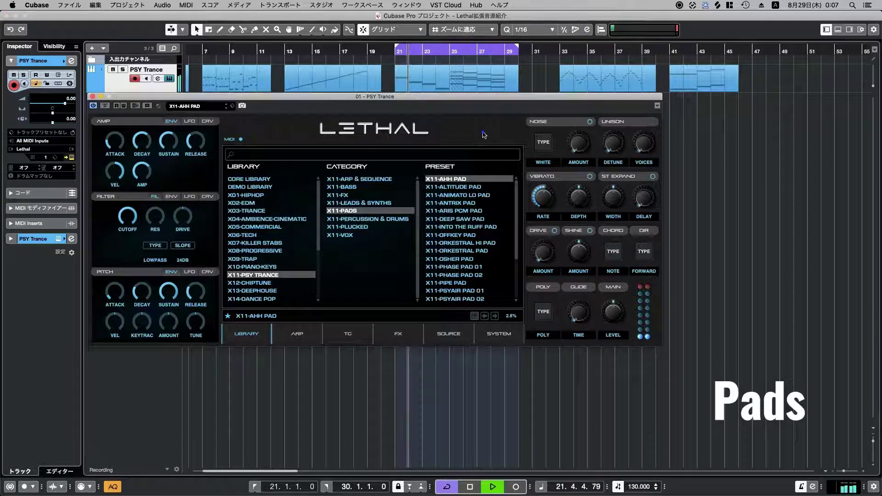
pyautogui.click(493, 188)
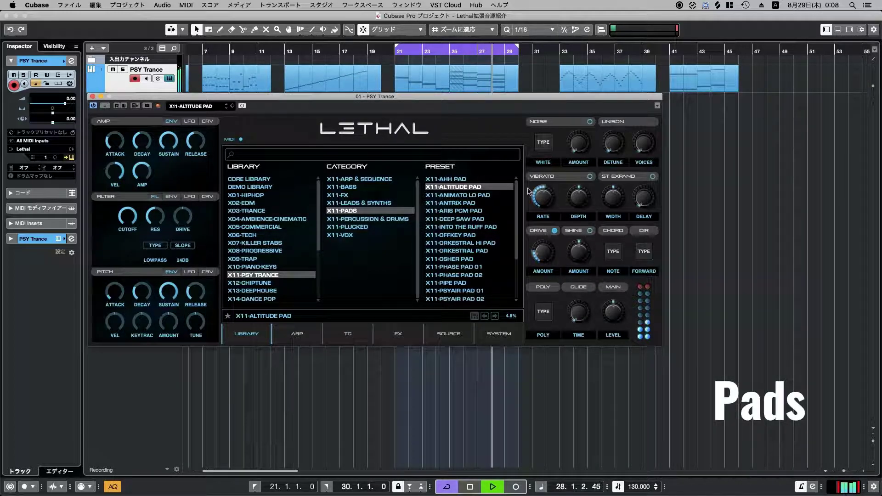
pyautogui.press('Down')
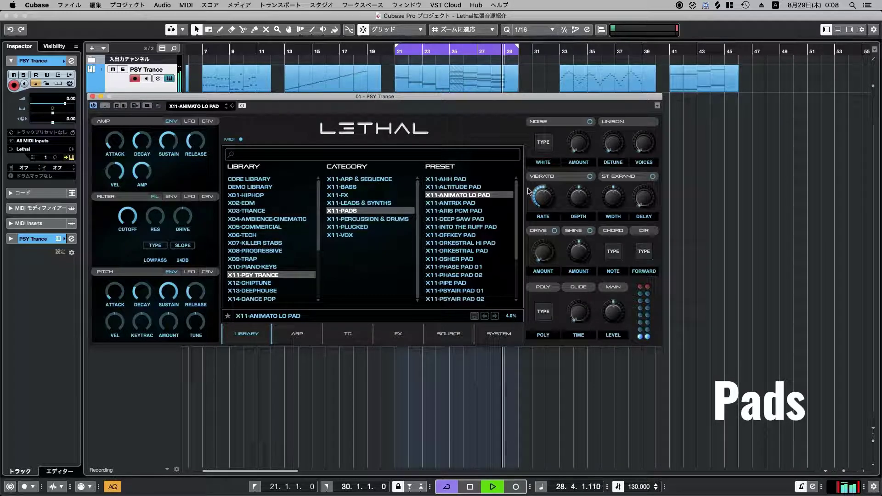
pyautogui.press('Down')
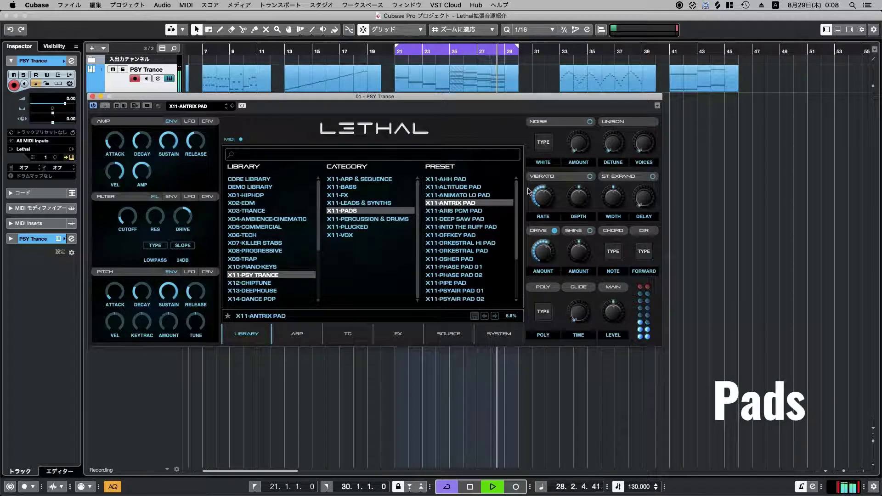
# - Audition the pad presets X11-ARIS PCM PAD, X11-DEEP SAW PAD, X11-INTO THE RUFF PAD and X11-OFFKEY PAD
pyautogui.press('Down')
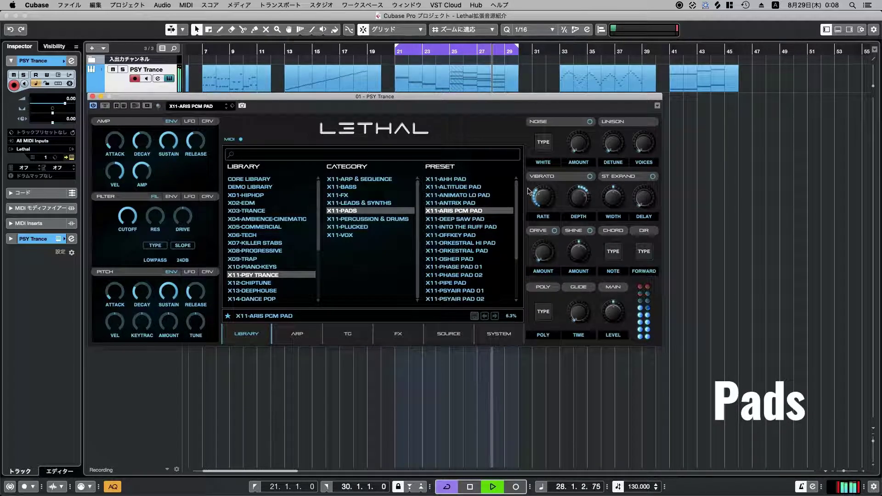
pyautogui.press('Down')
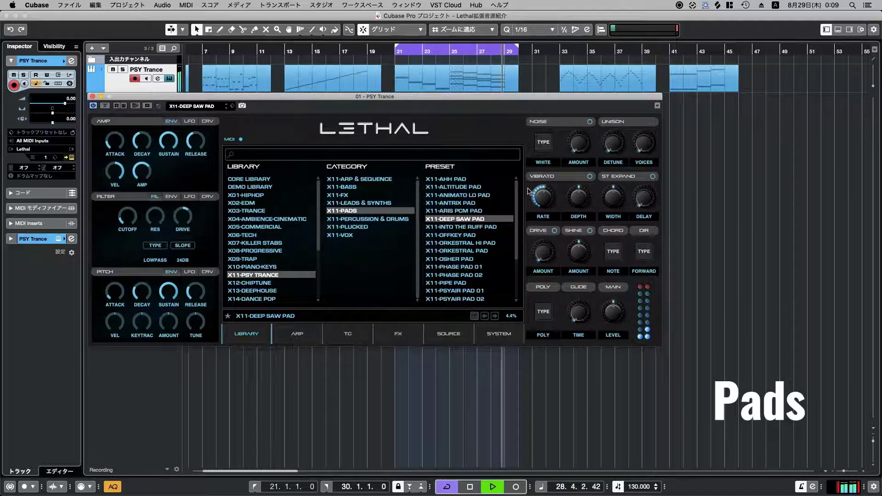
pyautogui.press('Down')
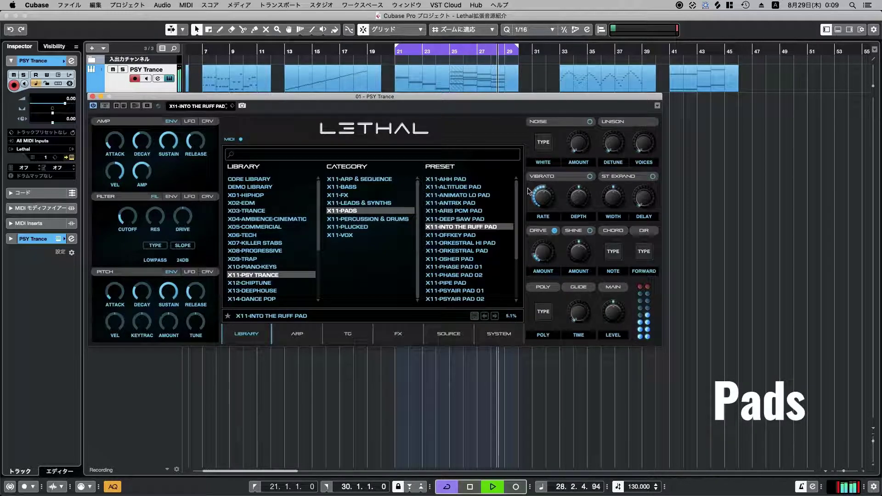
pyautogui.press('Down')
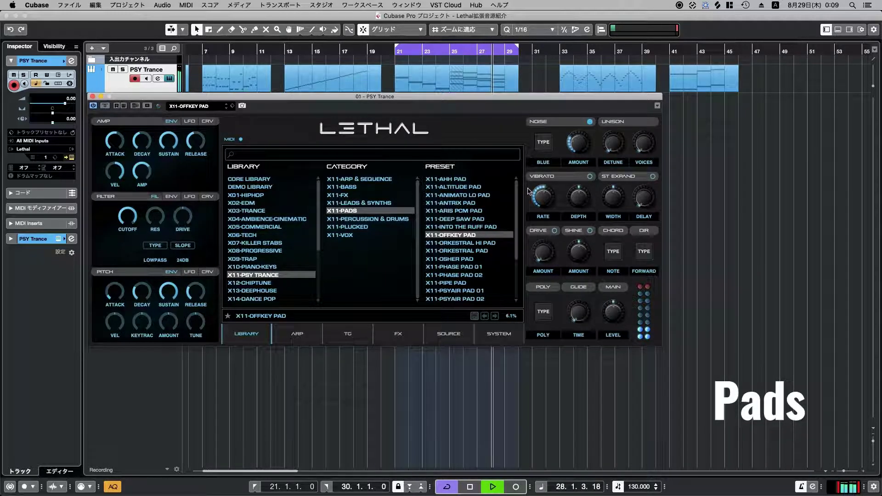
# - Audition the pad presets X11-ORKESTRAL HI PAD, X11-ORKESTRAL PAD and X11-OSHER PAD
pyautogui.press('Down')
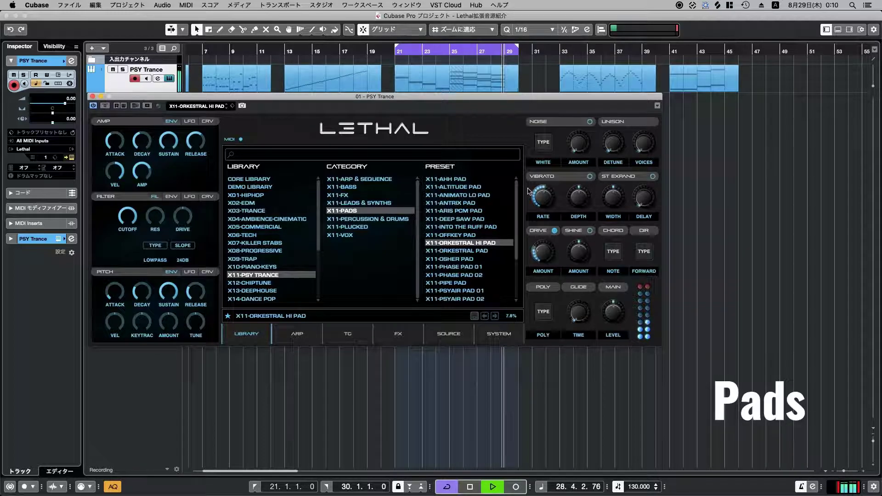
pyautogui.press('Down')
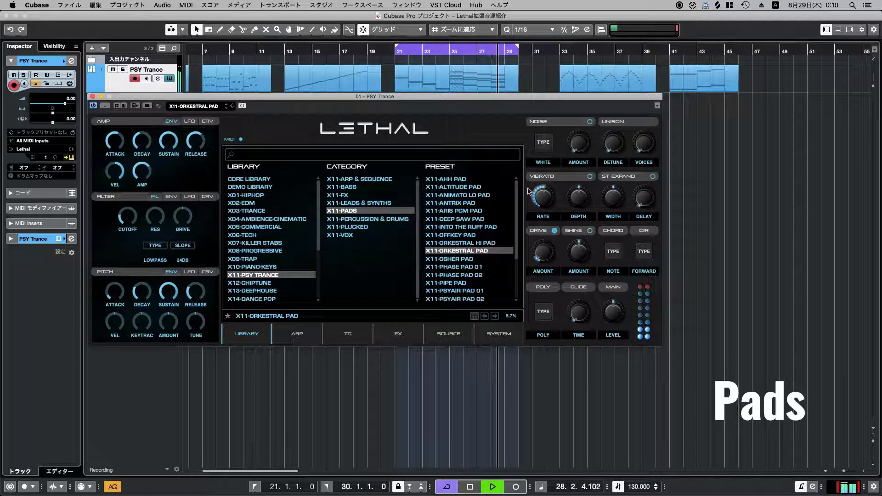
pyautogui.press('Down')
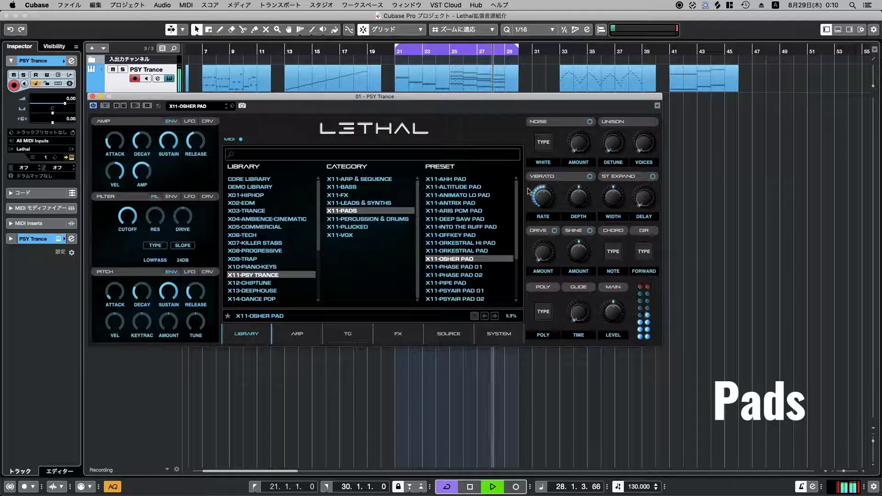
# - Audition the pad presets X11-PHASE PAD 01, X11-PHASE PAD 02 and X11-PIPE PAD
pyautogui.press('Down')
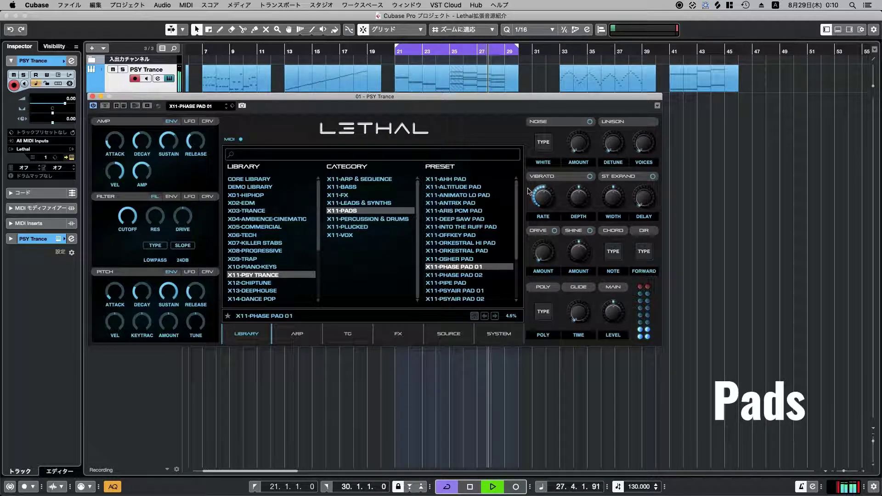
pyautogui.press('Down')
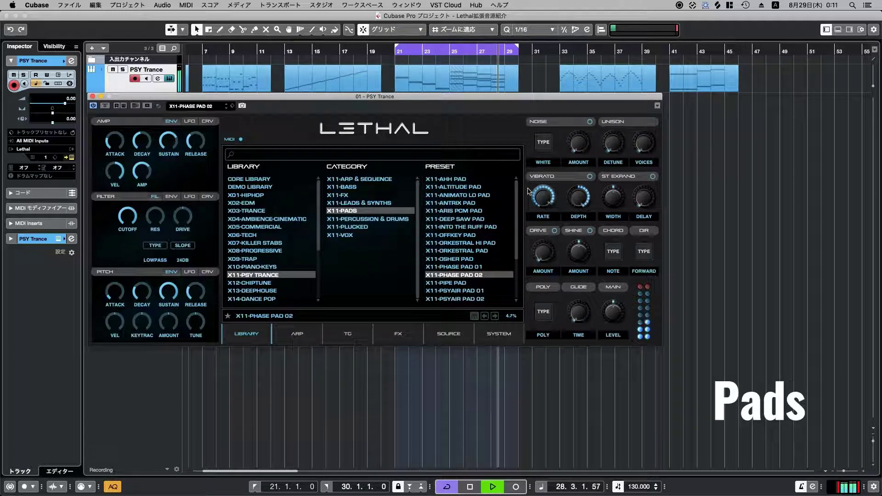
pyautogui.press('Down')
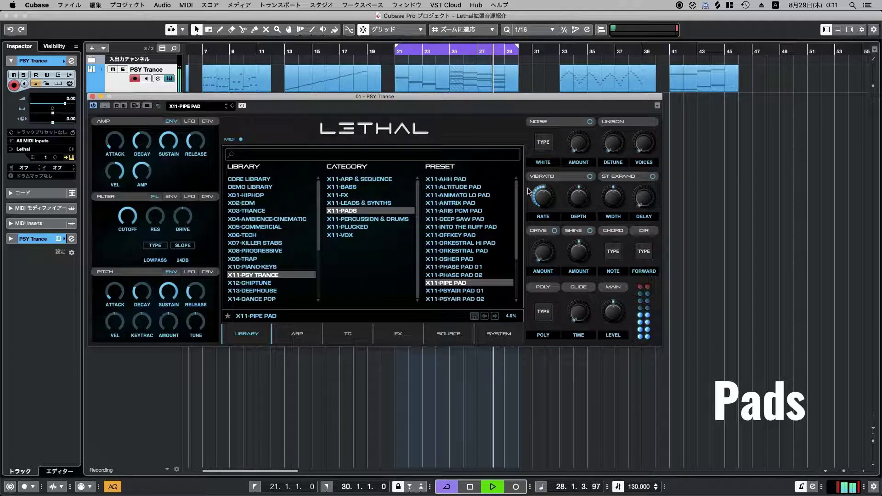
# - Audition the pad presets X11-PSYAIR PAD 01, X11-PSYAIR PAD 02 and X11-PSYKO PAD
pyautogui.press('Down')
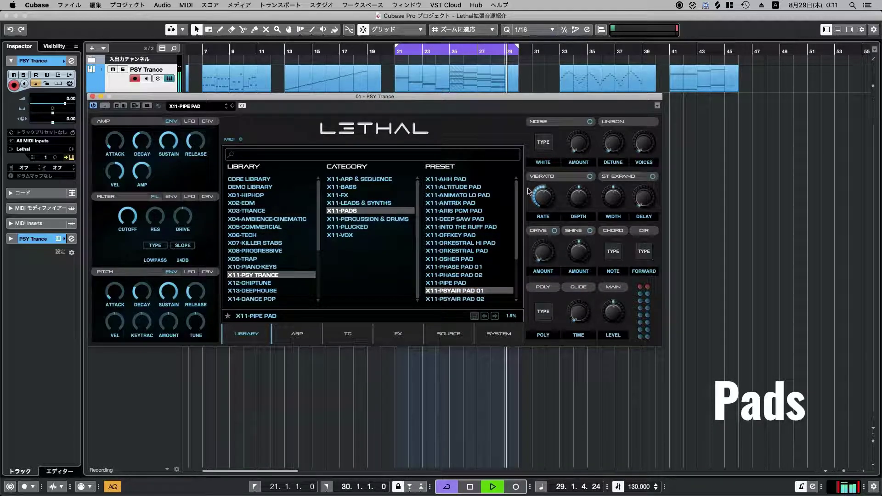
pyautogui.scroll(-3, 494, 249)
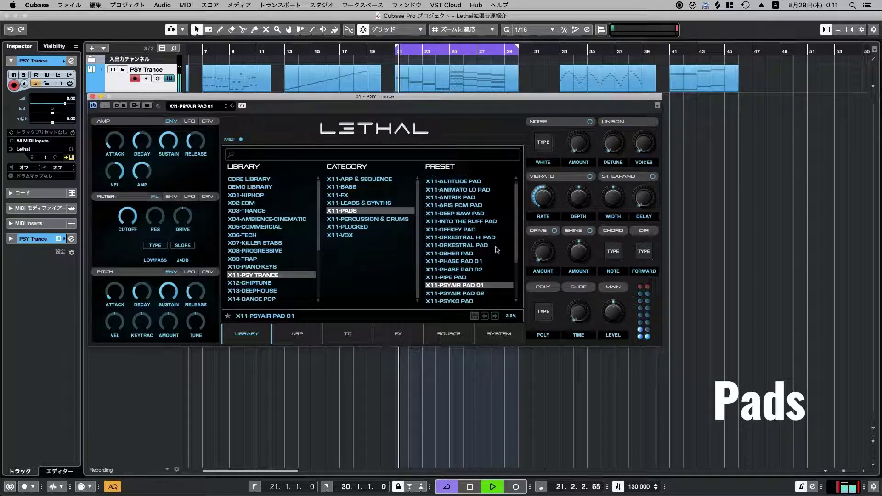
pyautogui.scroll(-5, 496, 251)
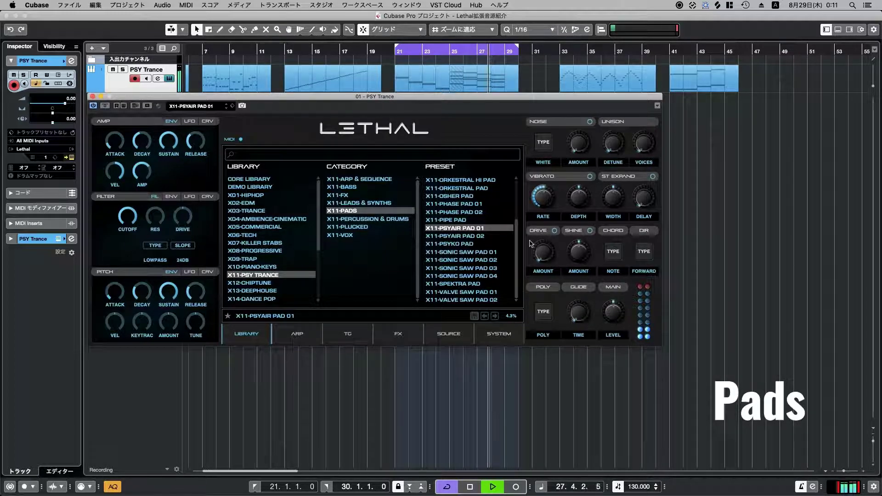
pyautogui.press('Down')
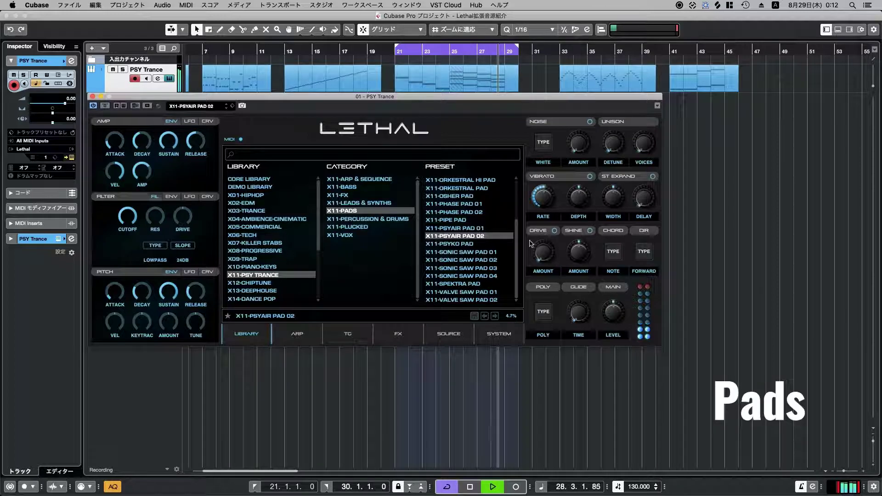
pyautogui.press('Down')
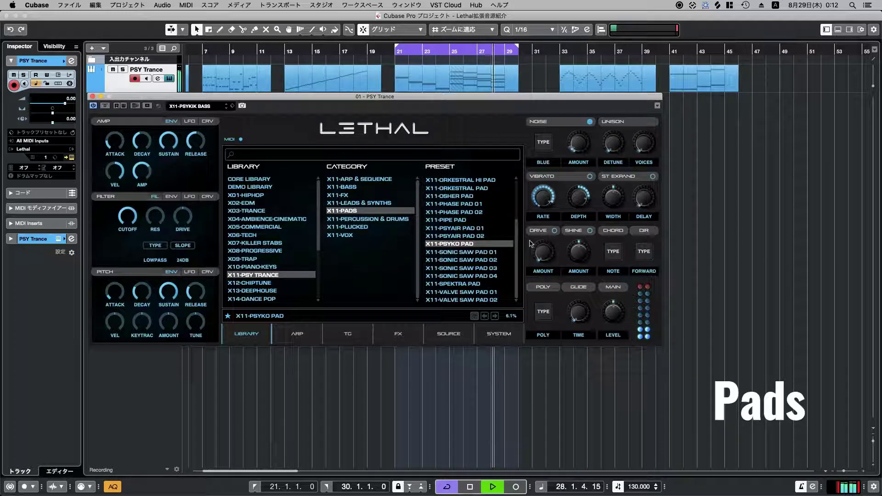
# - Audition the pad presets X11-SONIC SAW PAD 01, 02, 03 and 04 over the looped clip
pyautogui.press('Down')
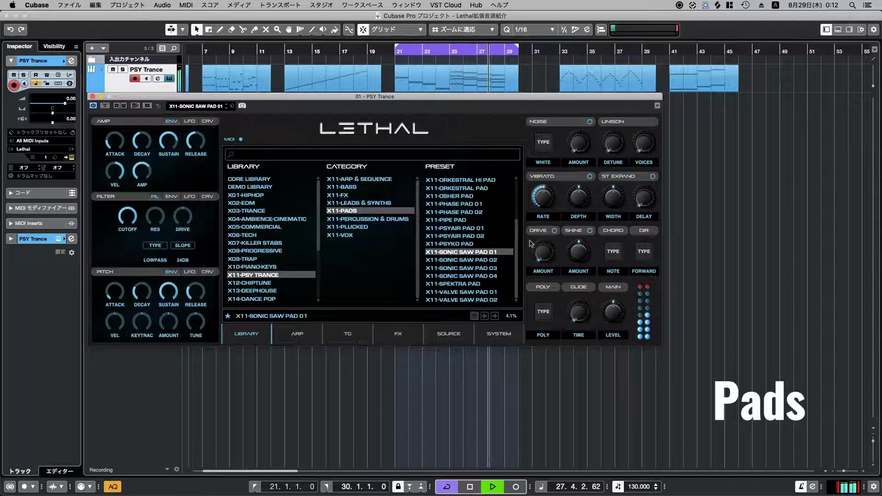
pyautogui.press('Down')
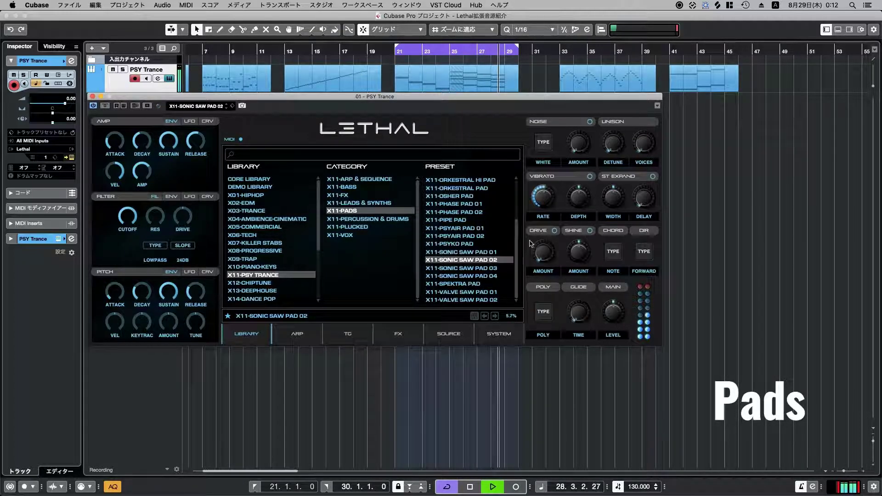
pyautogui.press('Down')
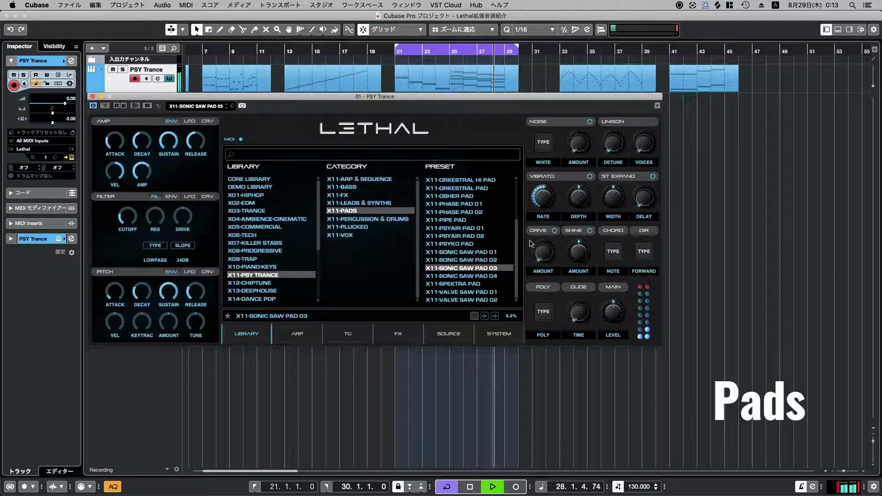
pyautogui.press('Down')
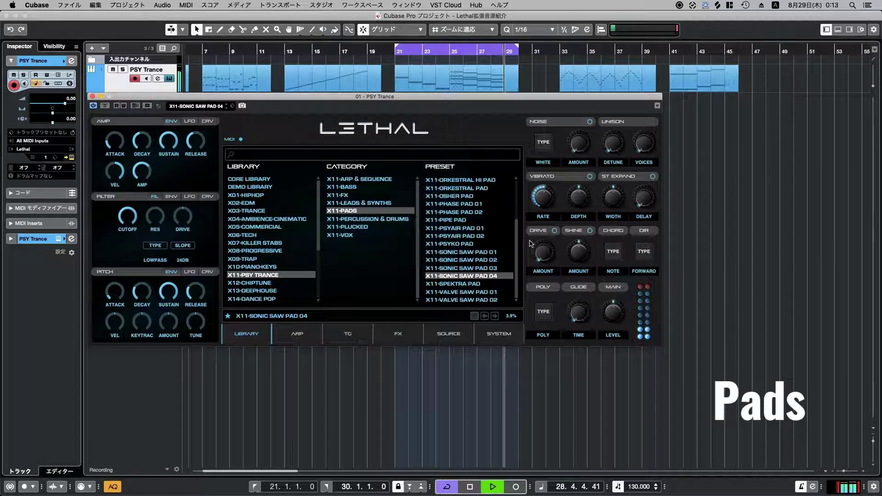
# - Audition the pad presets X11-SPEKTRA PAD, X11-VALVE SAW PAD 01 and X11-VALVE SAW PAD 02
pyautogui.press('Down')
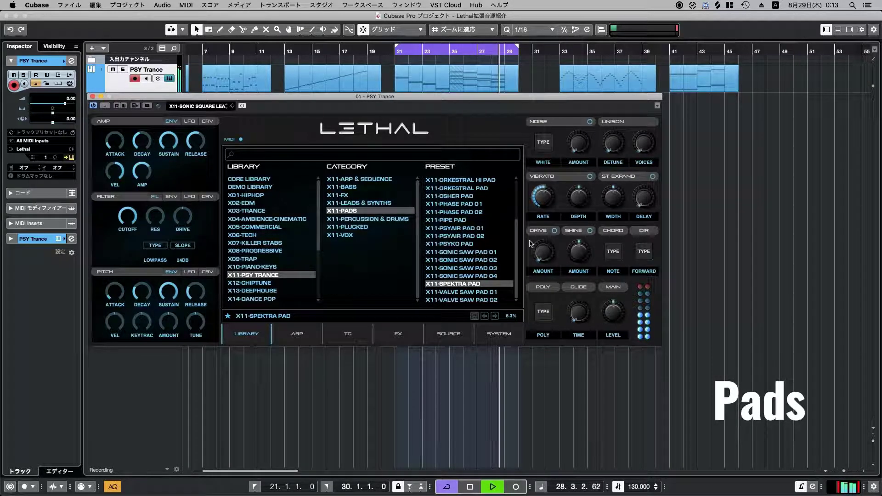
pyautogui.press('Down')
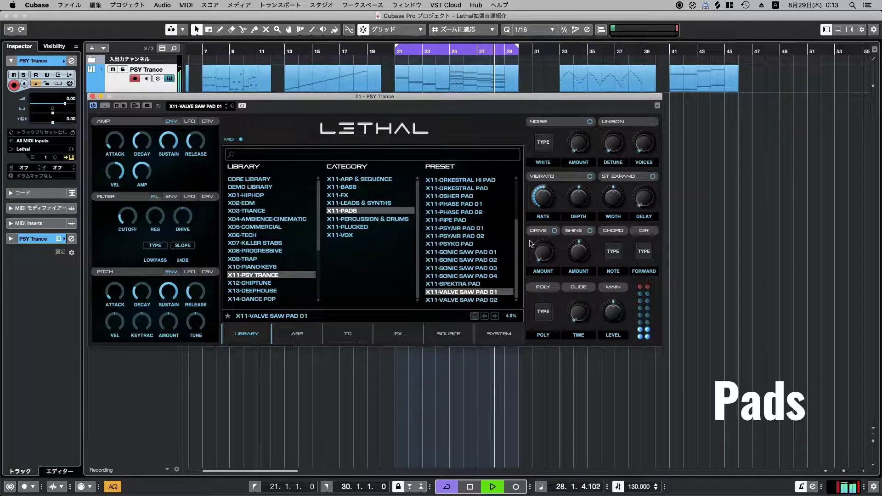
pyautogui.press('Down')
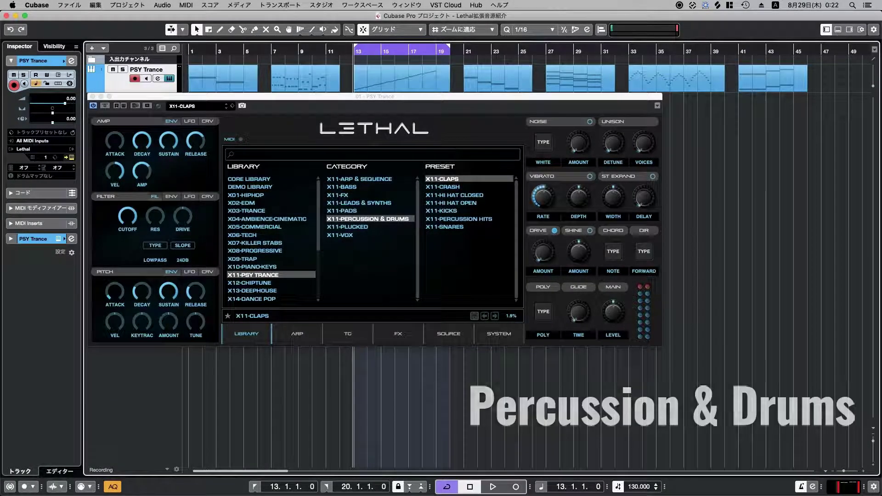
# - Play the looped clip with X11-CLAPS, X11-CRASH, X11-HI HAT CLOSED and X11-HI HAT OPEN from the percussion and drums presets
pyautogui.press('space')
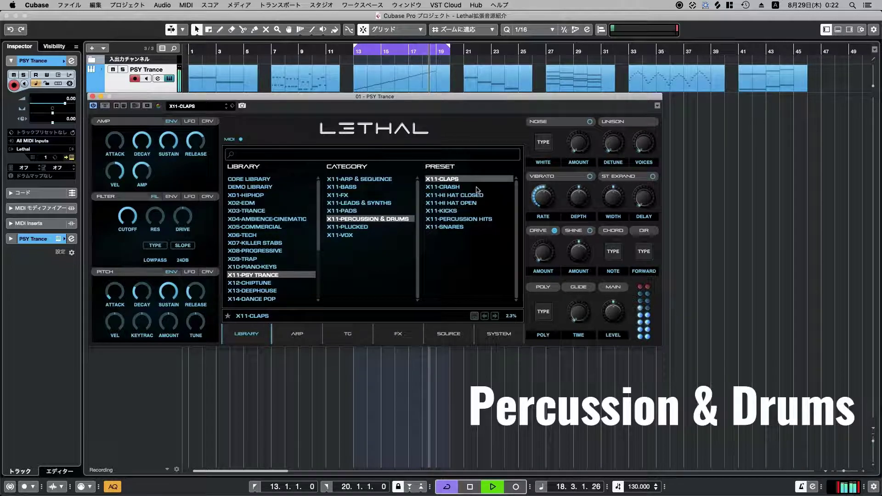
pyautogui.click(477, 189)
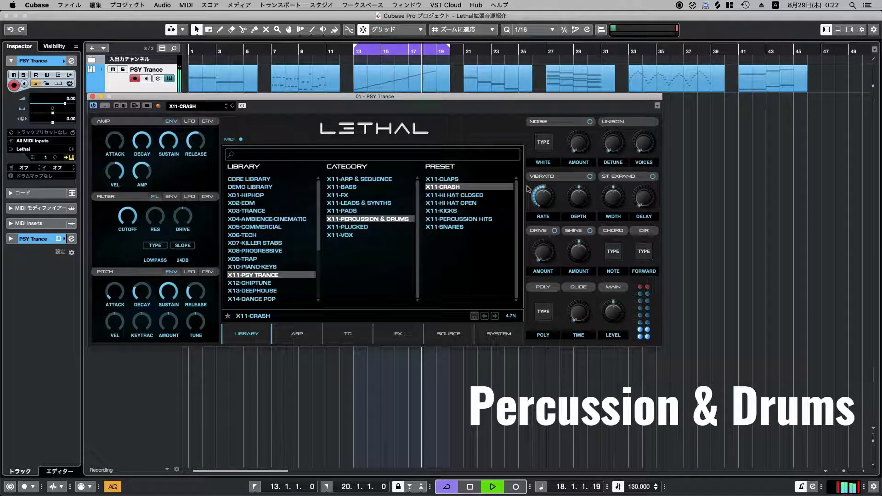
pyautogui.press('Down')
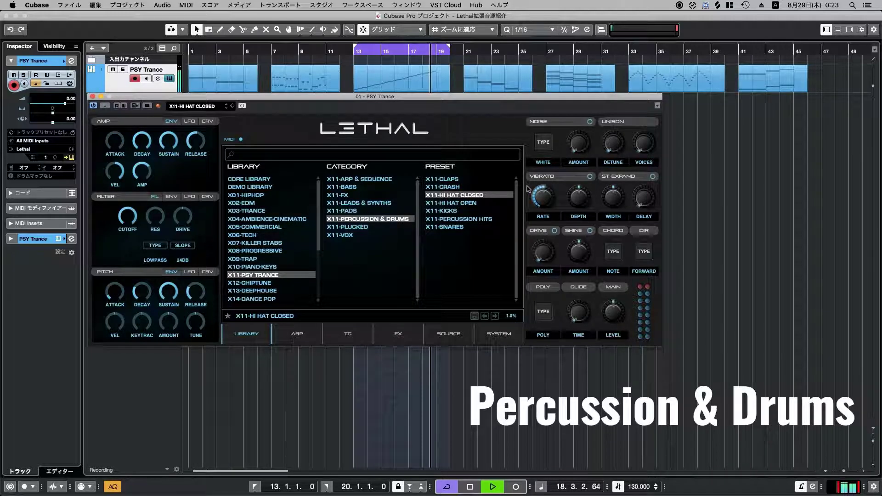
pyautogui.press('Down')
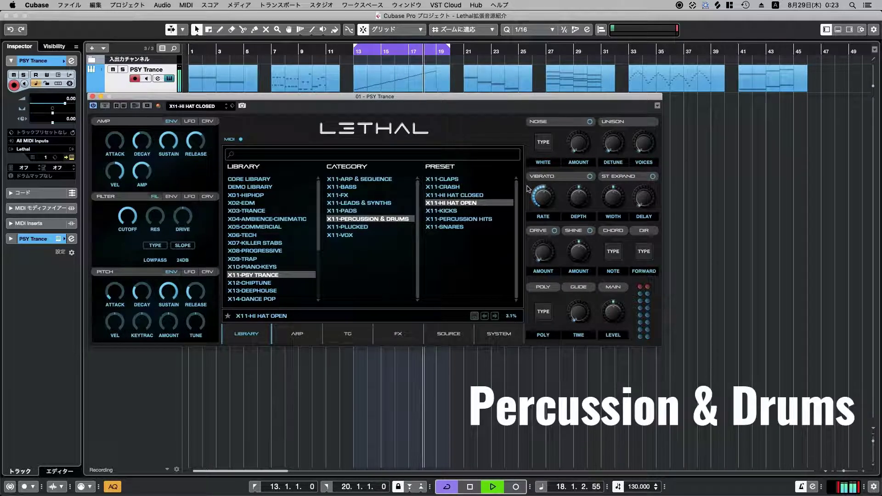
# - Audition the percussion and drums presets X11-KICKS, X11-PERCUSSION HITS and X11-SNARES
pyautogui.press('Down')
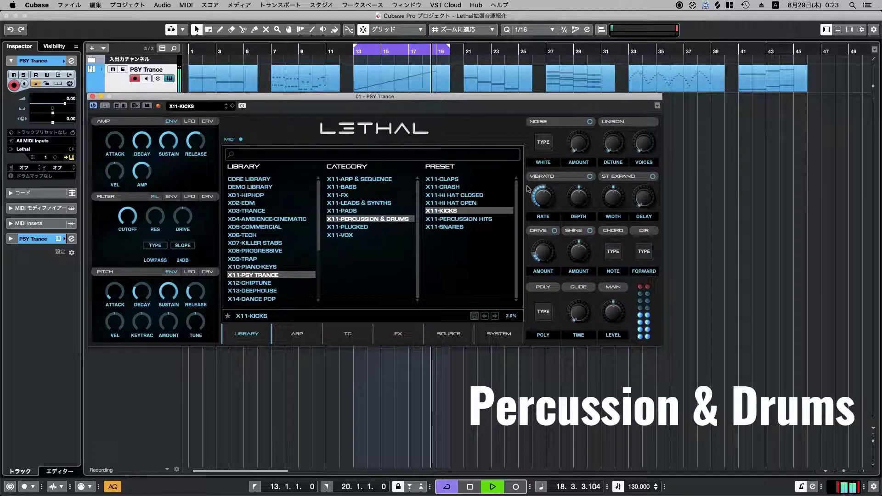
pyautogui.press('Down')
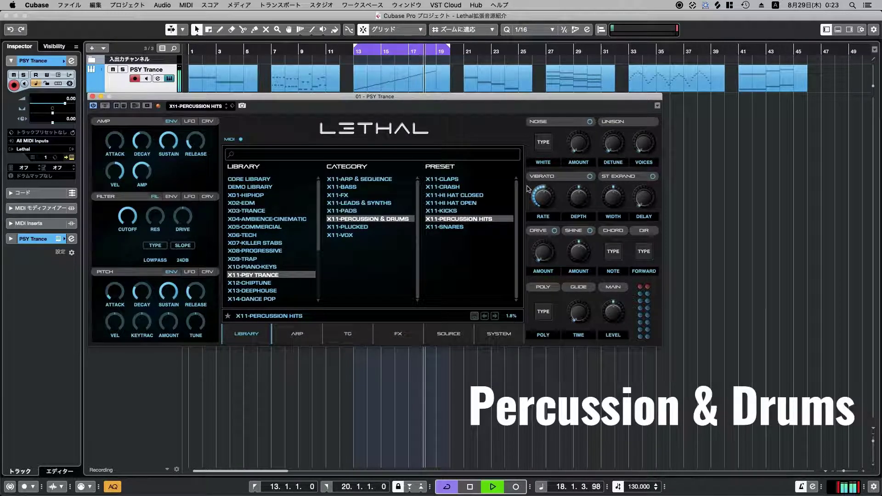
pyautogui.press('Down')
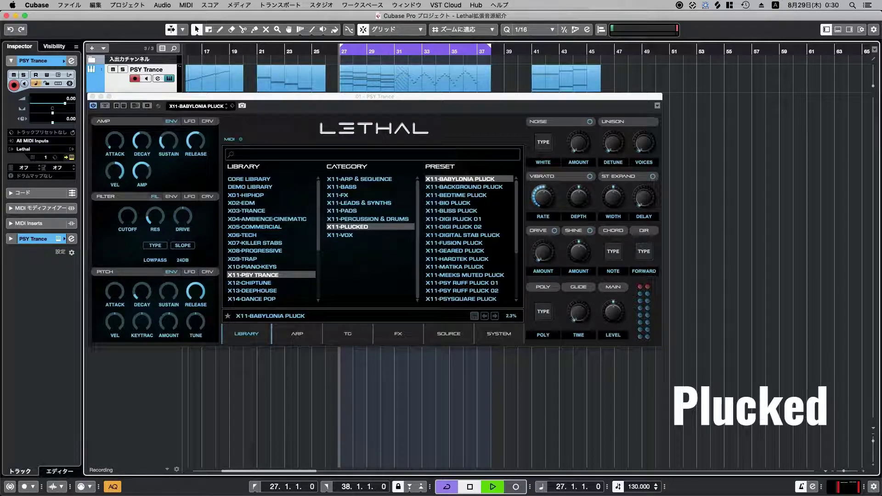
# - Audition the plucked presets X11-BABYLONIA PLUCK, X11-BACKGROUND PLUCK, X11-BEDTIME PLUCK, X11-BIO PLUCK and X11-BLISS PLUCK over the looped clips
pyautogui.click(519, 191)
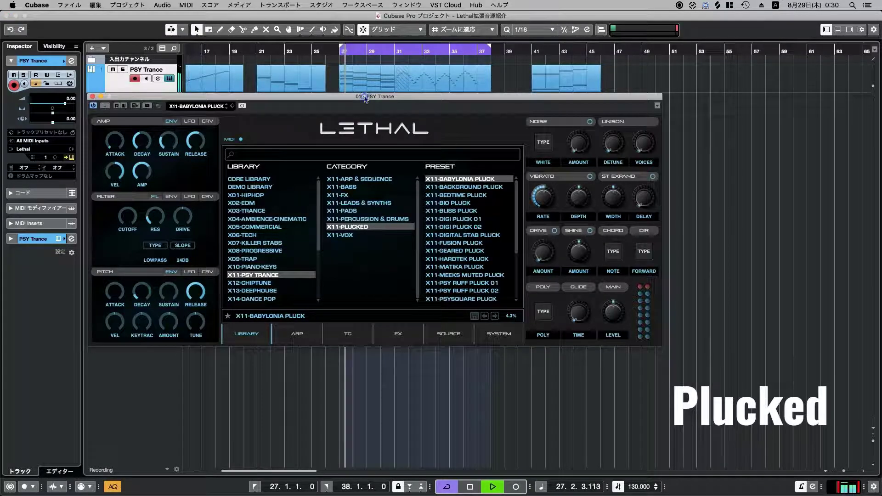
pyautogui.click(511, 187)
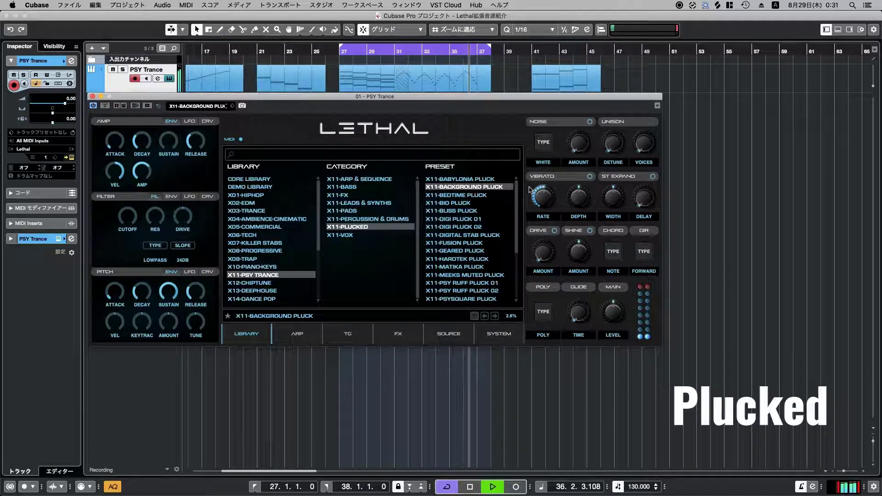
pyautogui.press('Down')
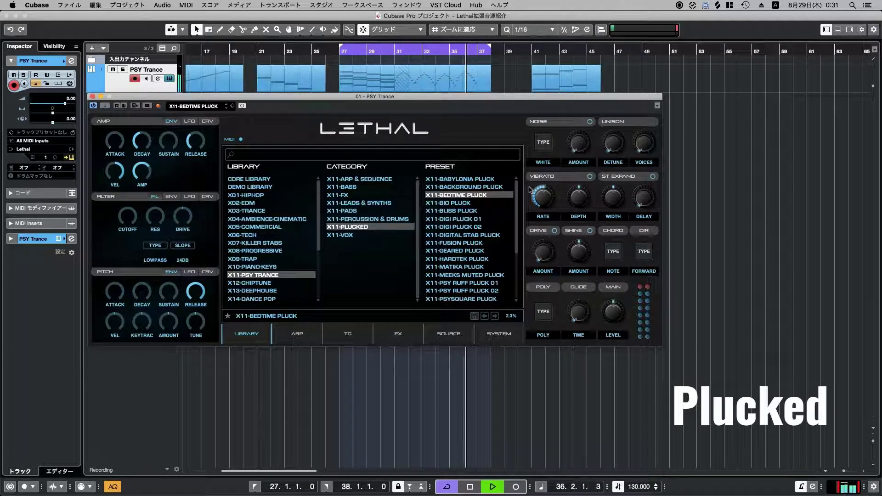
pyautogui.press('Down')
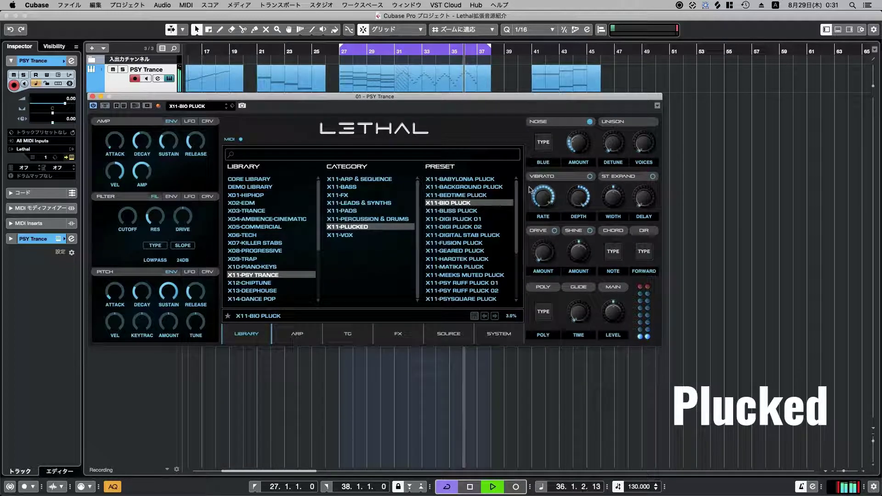
pyautogui.press('Down')
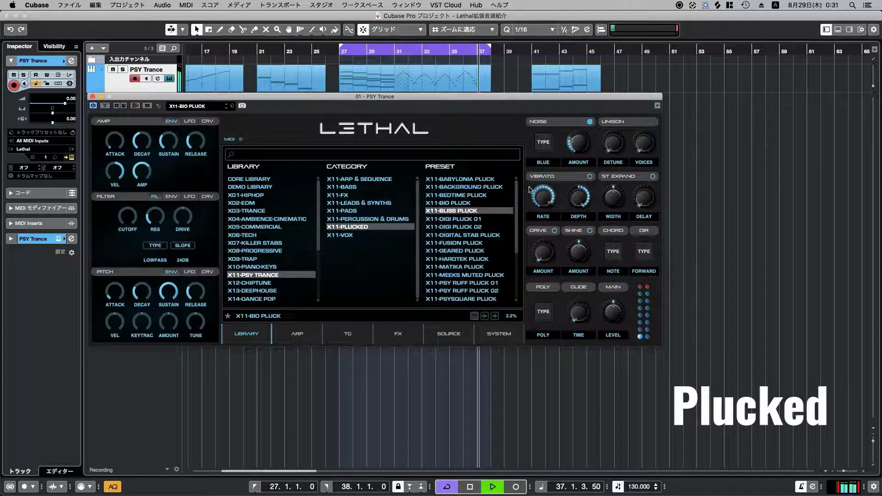
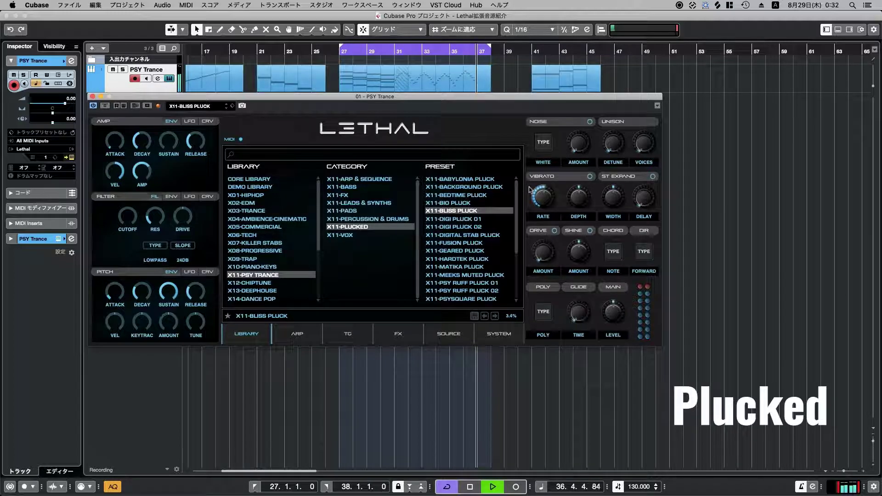
# - Audition the plucked presets X11-DIGI PLUCK 01, X11-DIGI PLUCK 02, X11-DIGITAL STAB PLUCK and X11-FUSION PLUCK
pyautogui.press('Down')
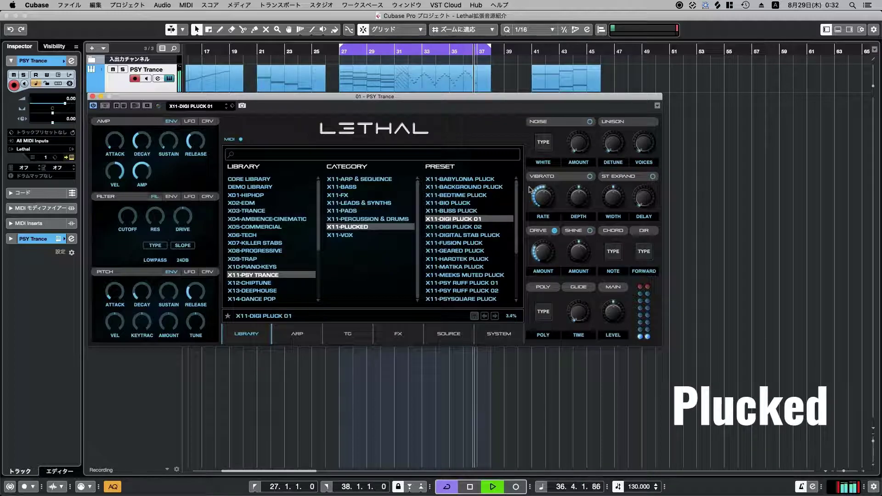
pyautogui.press('Down')
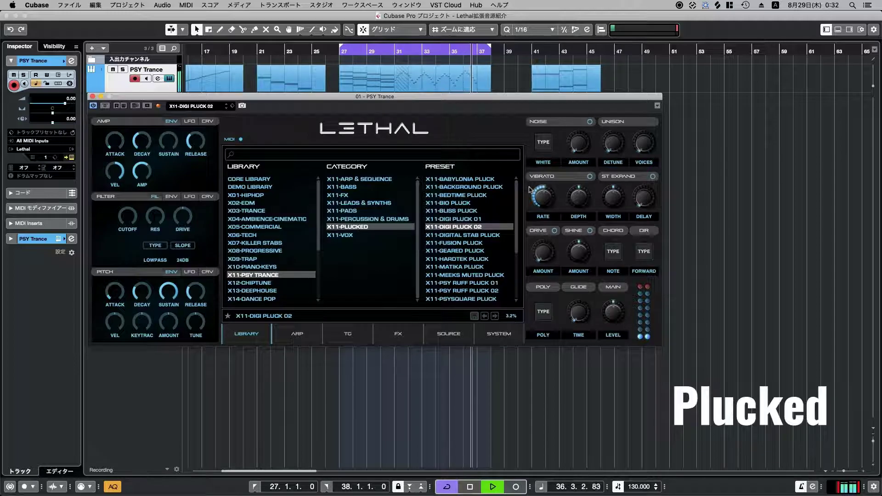
pyautogui.press('Down')
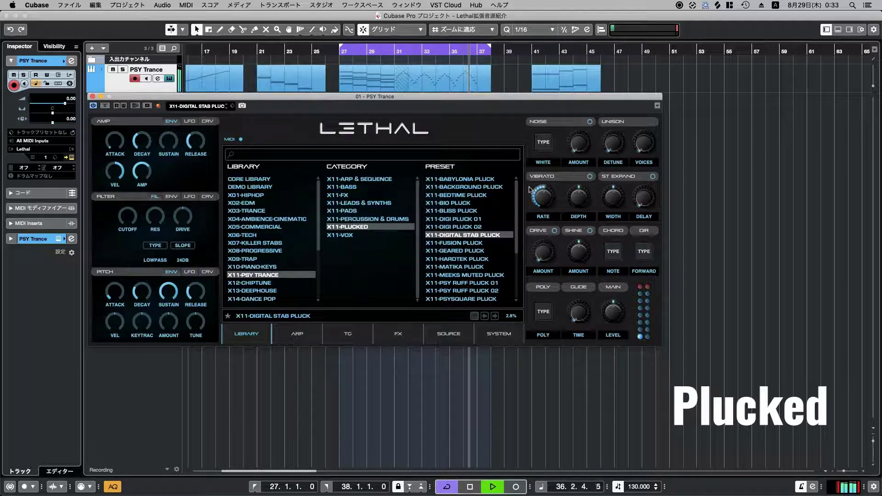
pyautogui.press('Down')
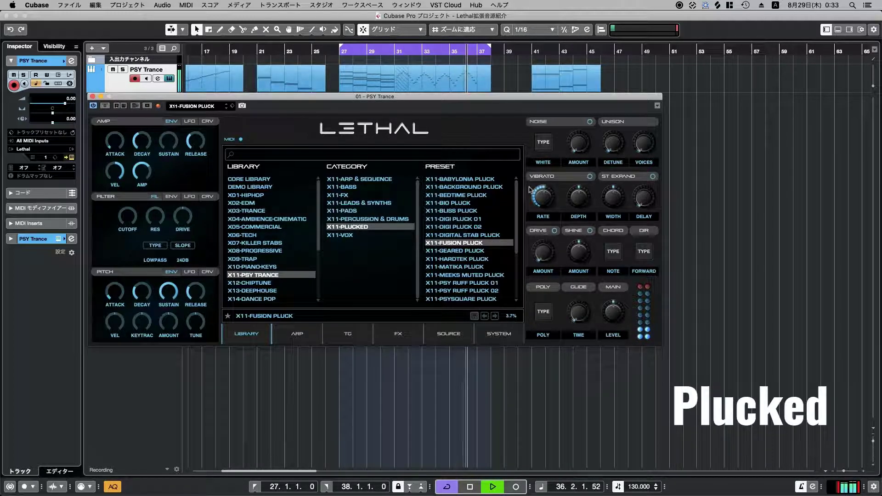
# - Audition the plucked presets X11-GEARED PLUCK, X11-HARDTEK PLUCK, X11-MATIKA PLUCK and X11-MEEKS MUTED PLUCK
pyautogui.press('Down')
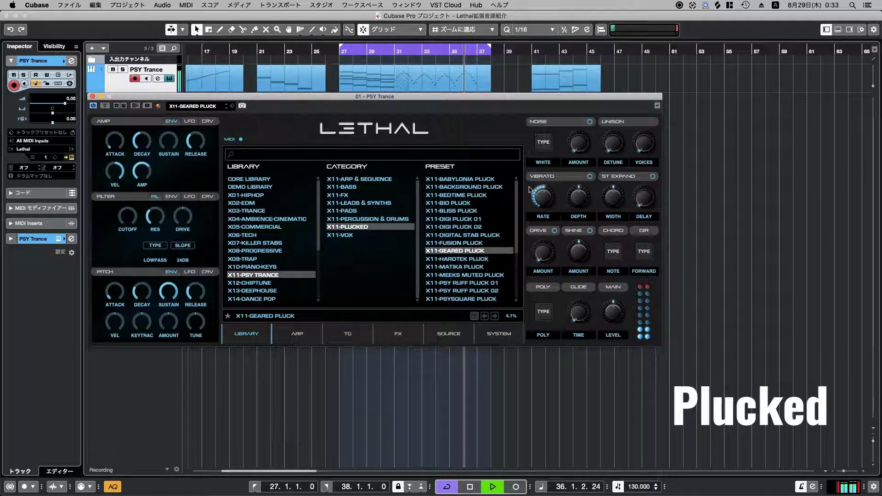
pyautogui.press('Down')
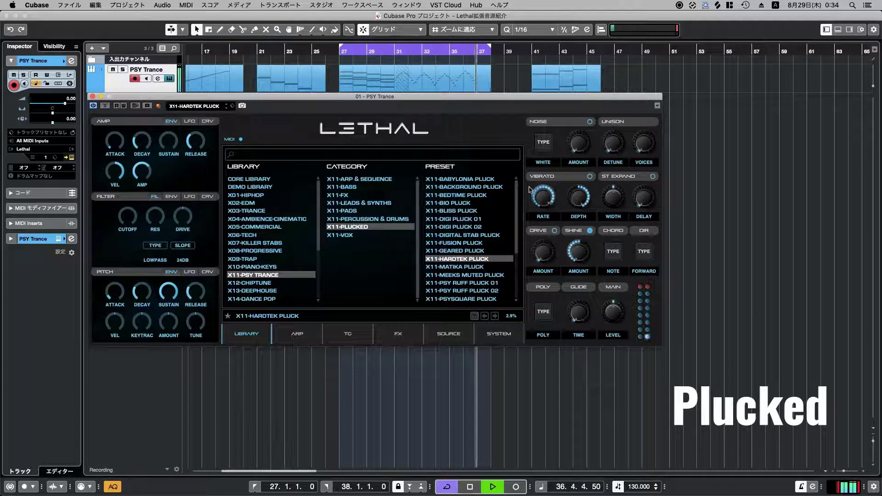
pyautogui.press('Down')
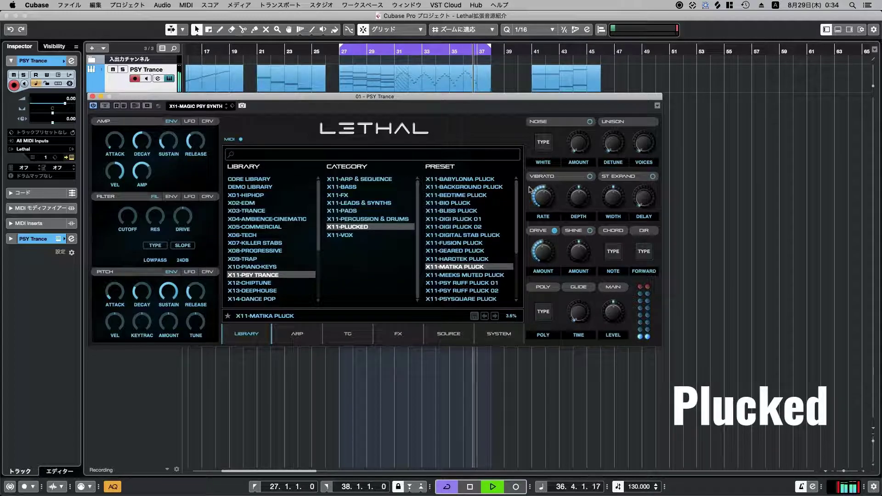
pyautogui.press('Down')
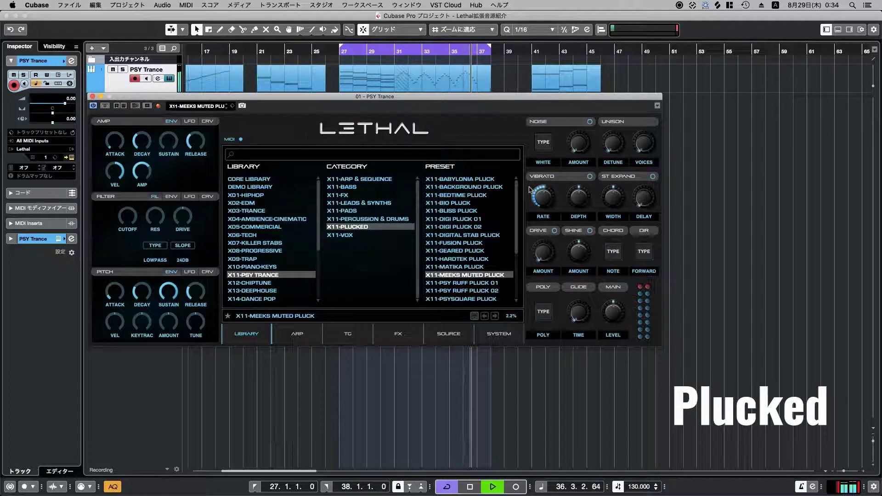
# - Audition the plucked presets X11-PSY RUFF PLUCK 01 and 02, X11-PSYSQUARE PLUCK, X11-SECRET PLUCK and X11-SIMPLE PLUCK
pyautogui.press('Down')
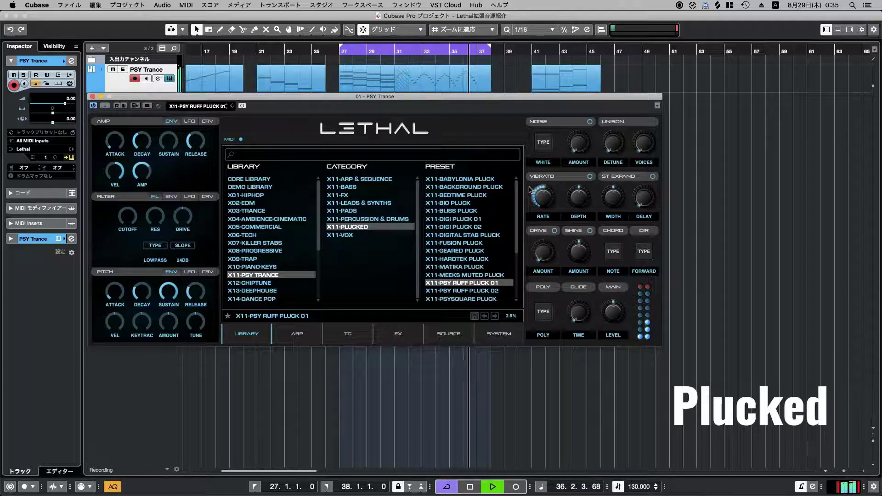
pyautogui.press('Down')
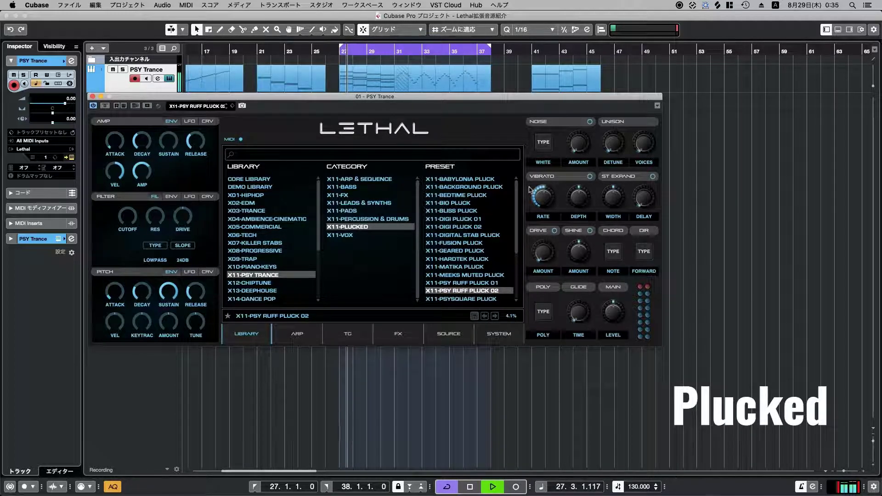
pyautogui.scroll(-3, 501, 258)
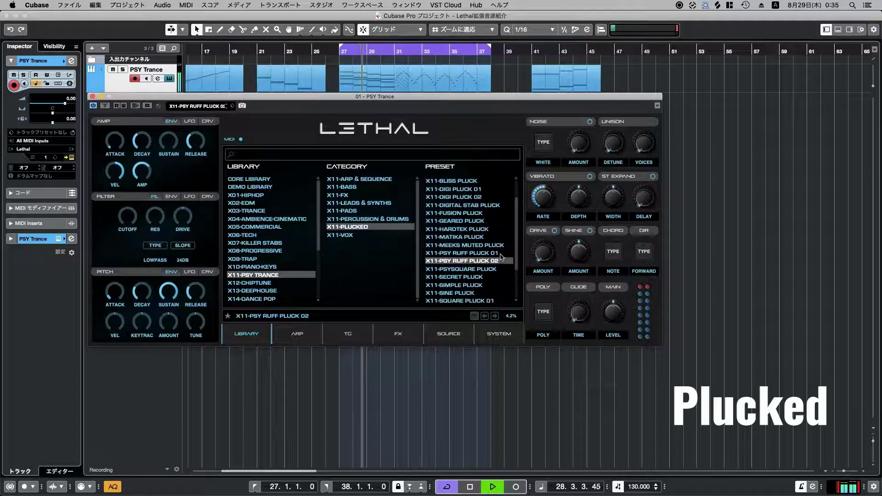
pyautogui.scroll(-3, 500, 261)
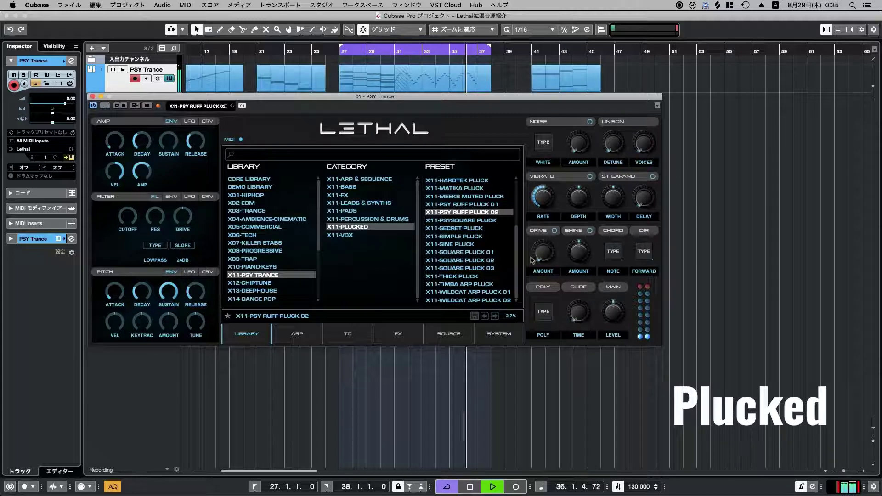
pyautogui.press('Down')
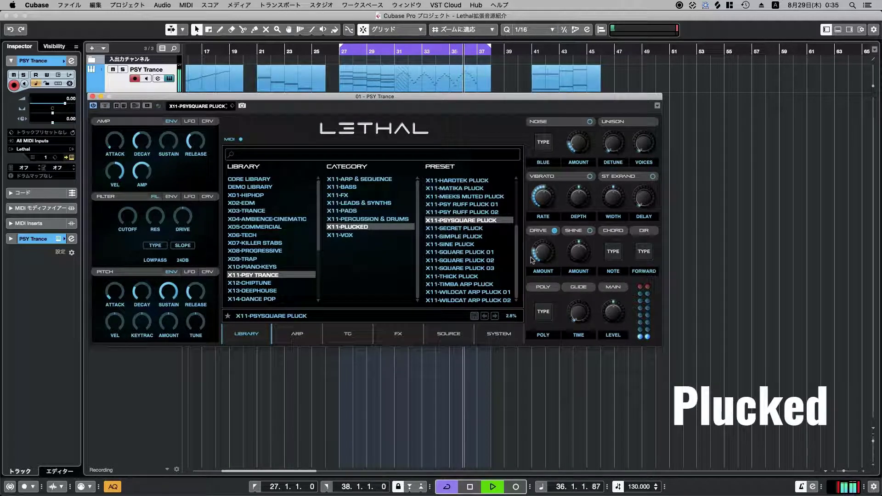
pyautogui.press('Down')
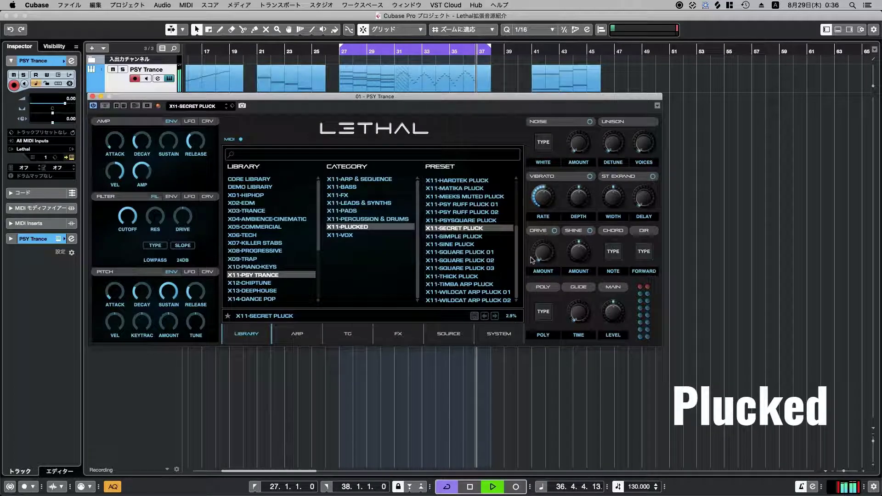
pyautogui.press('Down')
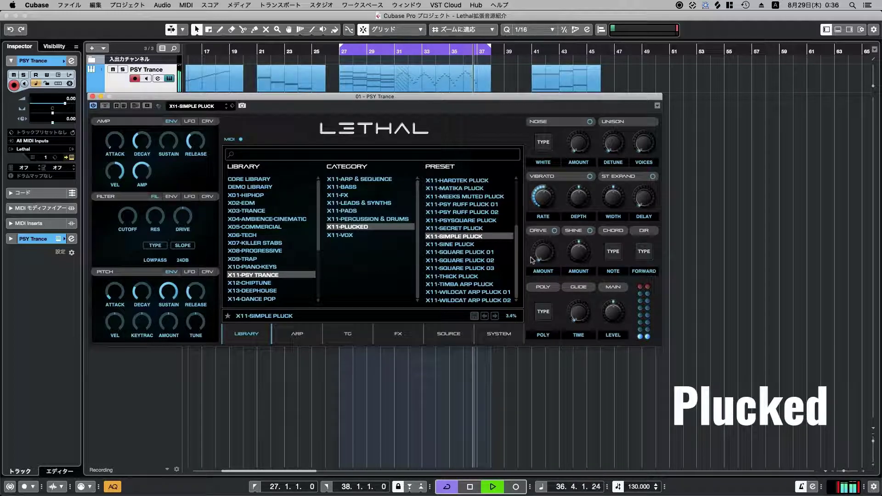
# - Audition the plucked presets X11-SINE PLUCK and X11-SQUARE PLUCK 01, 02 and 03 over the looped clips
pyautogui.press('Down')
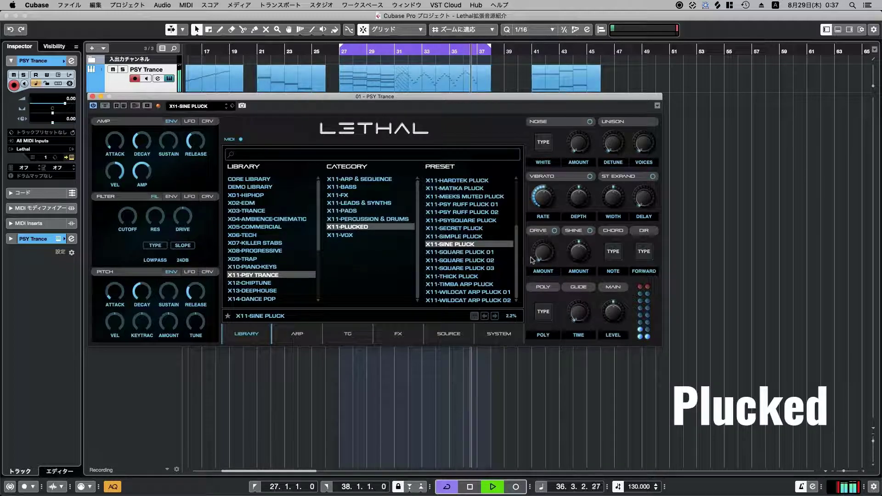
pyautogui.press('Down')
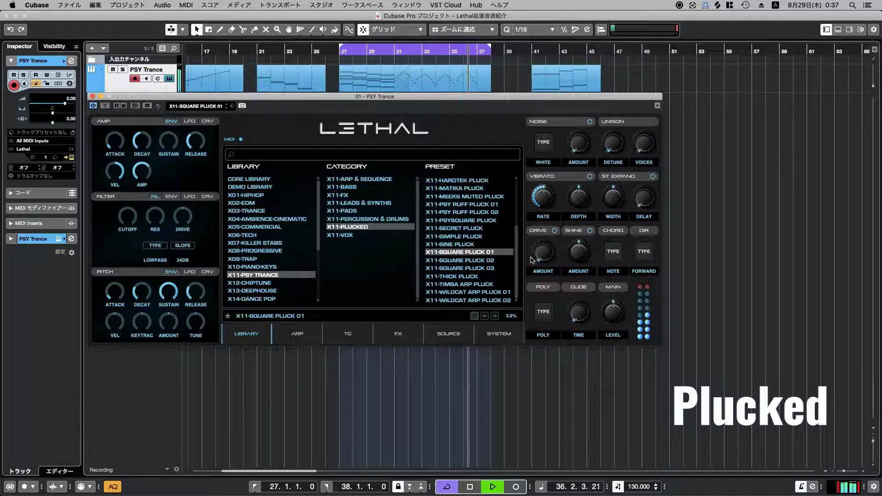
pyautogui.press('Down')
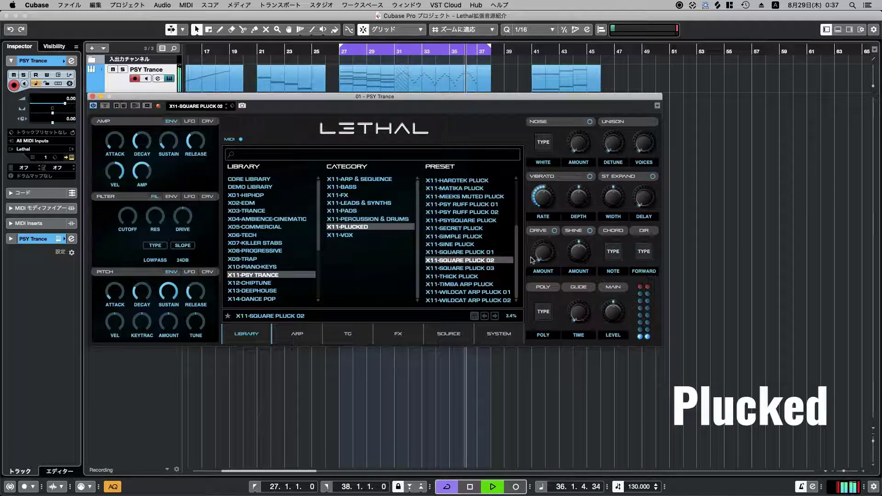
pyautogui.press('Down')
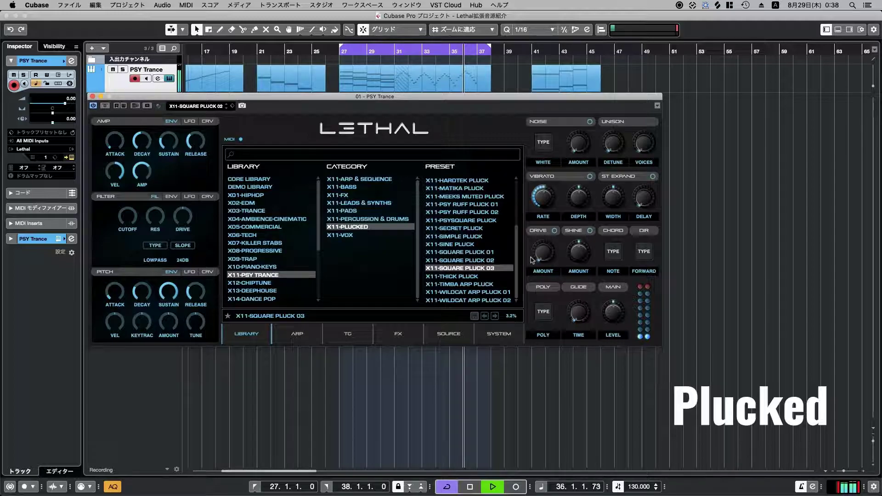
# - Audition the plucked presets X11-THICK PLUCK, X11-TIMBA ARP PLUCK and X11-WILDCAT ARP PLUCK 01 and 02
pyautogui.press('Down')
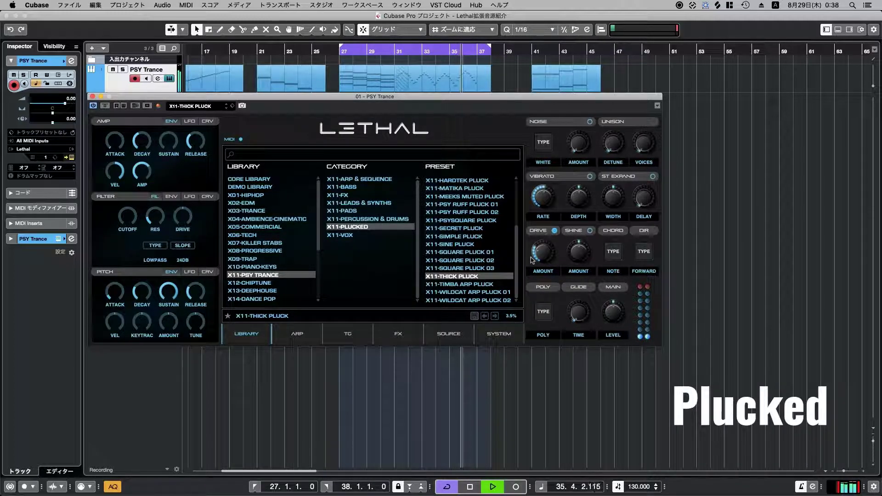
pyautogui.press('Down')
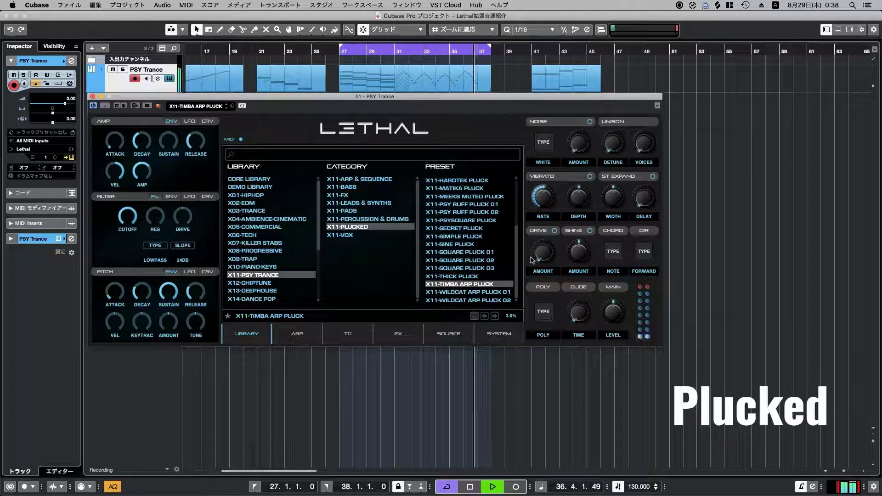
pyautogui.press('Down')
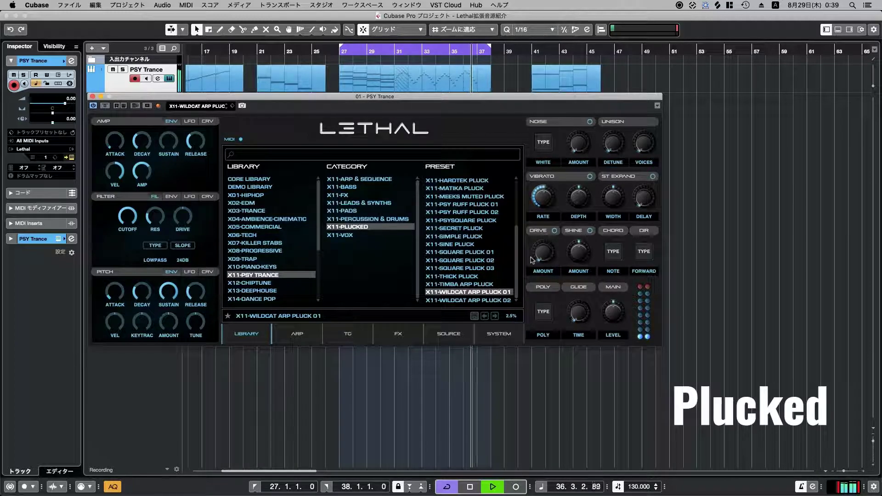
pyautogui.press('Down')
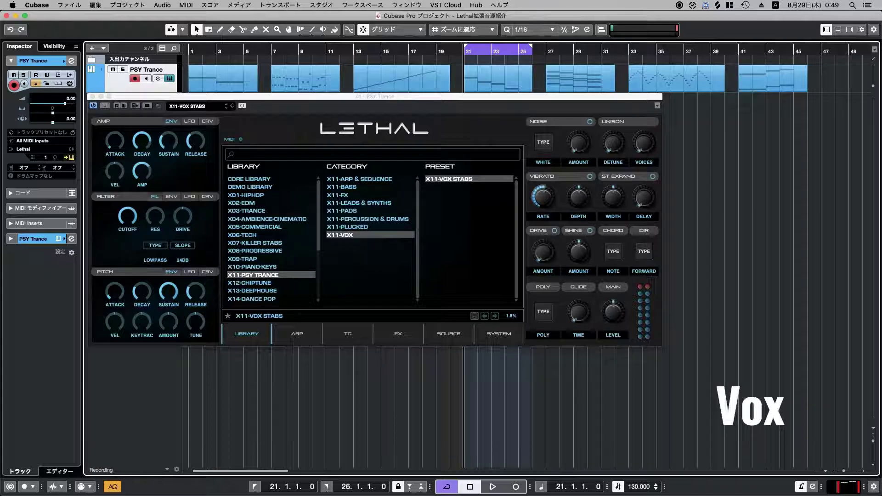
# - Audition the vox preset X11-VOX STABS over the MIDI clip looped from bar 21 to 26
pyautogui.press('space')
pyautogui.click(428, 100)
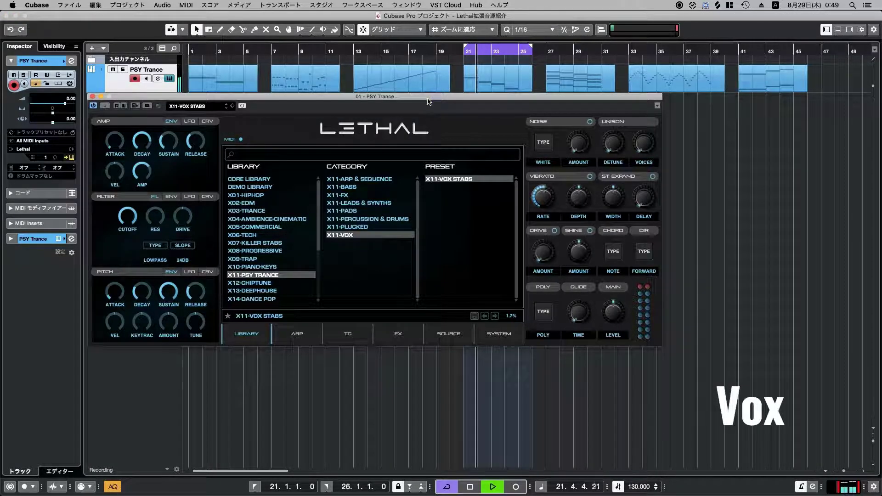